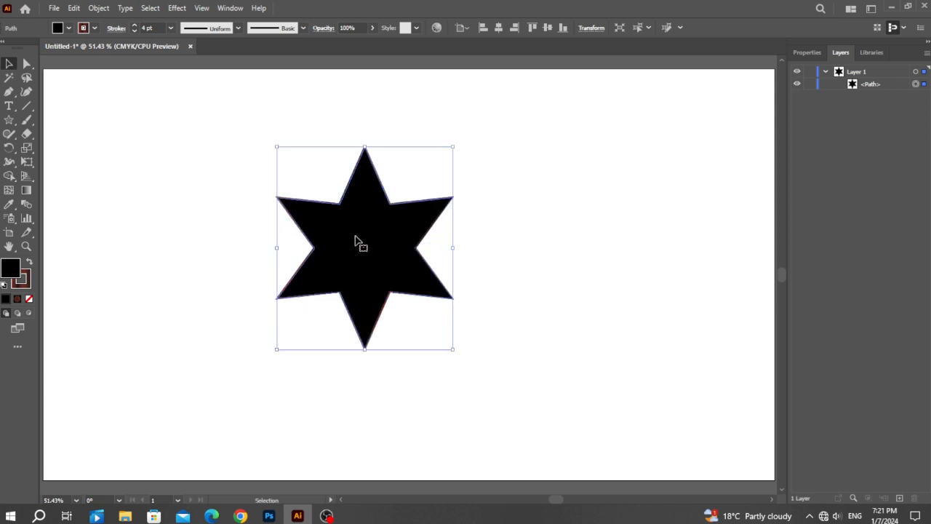
Step: Remove the star's fill and set its stroke color to solid black
click(63, 29)
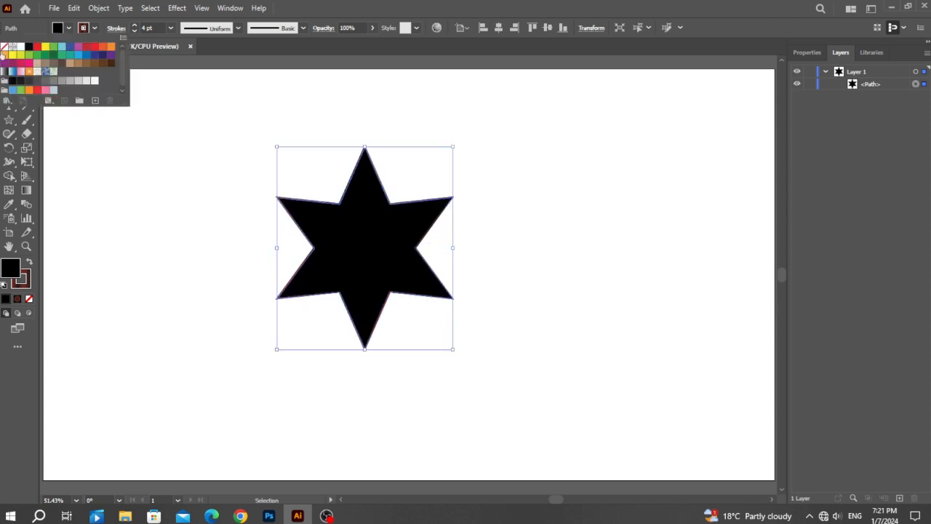
click(7, 47)
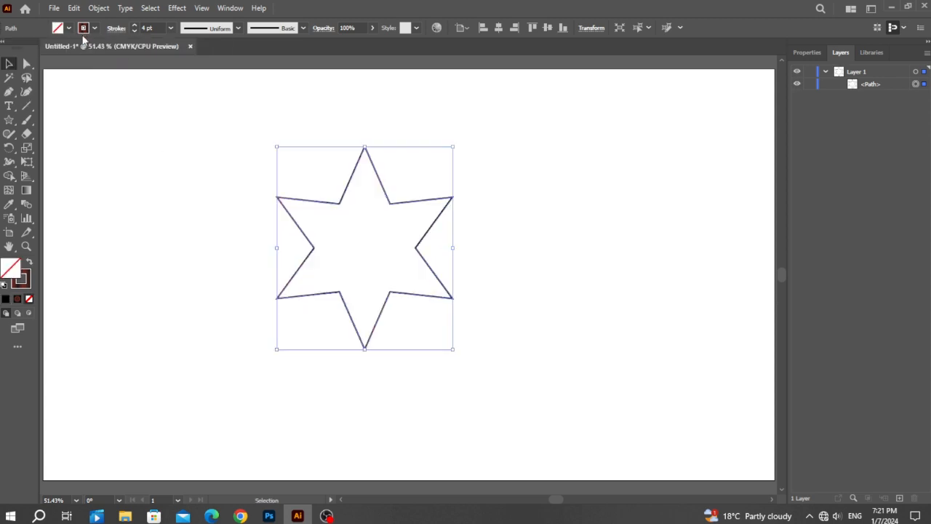
click(84, 29)
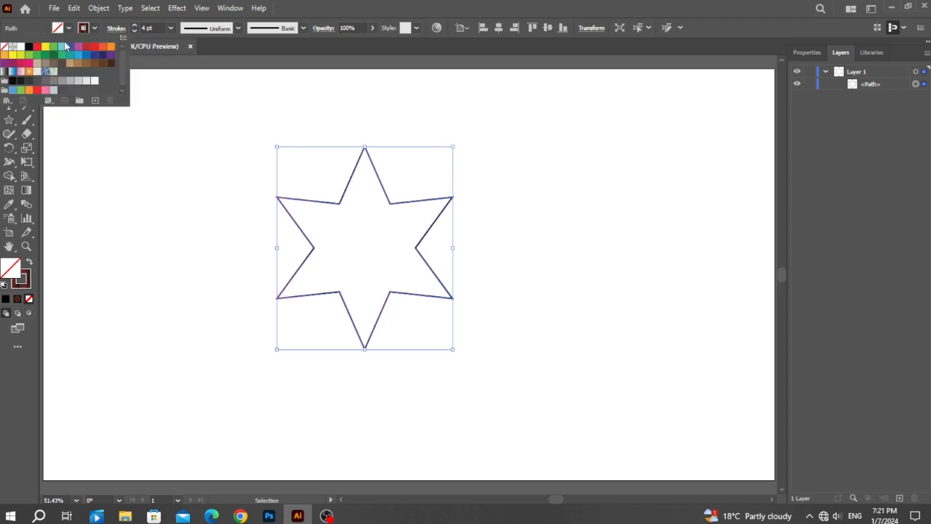
click(30, 49)
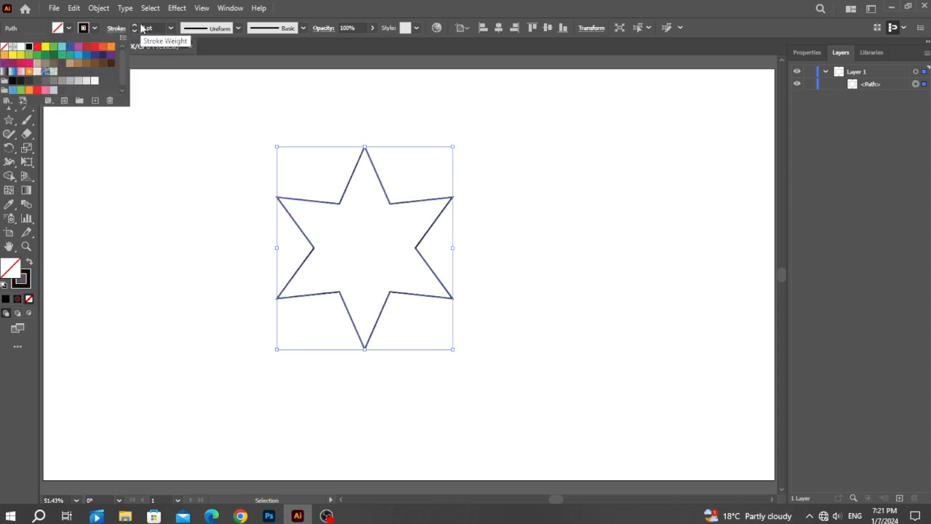
drag(153, 29, 139, 29)
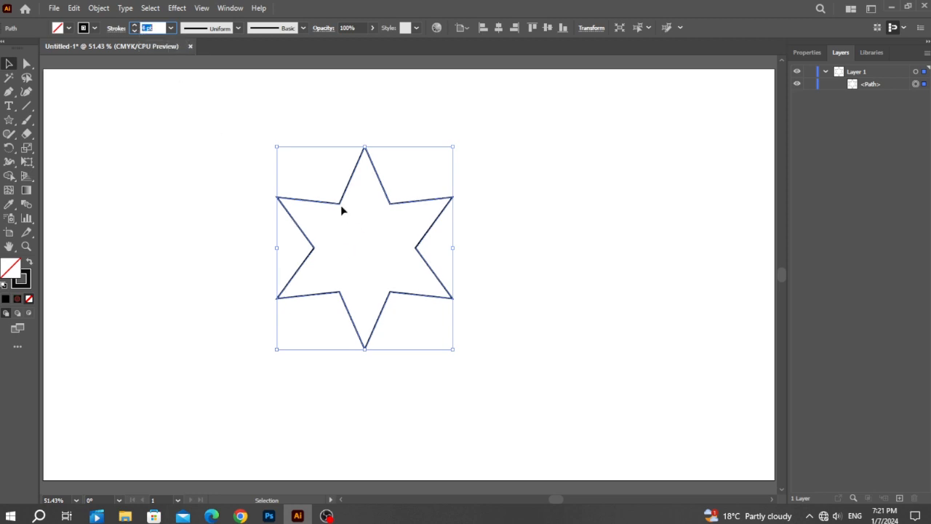
click(20, 34)
Step: Round all corners of the star to a radius of about 26 px
click(29, 64)
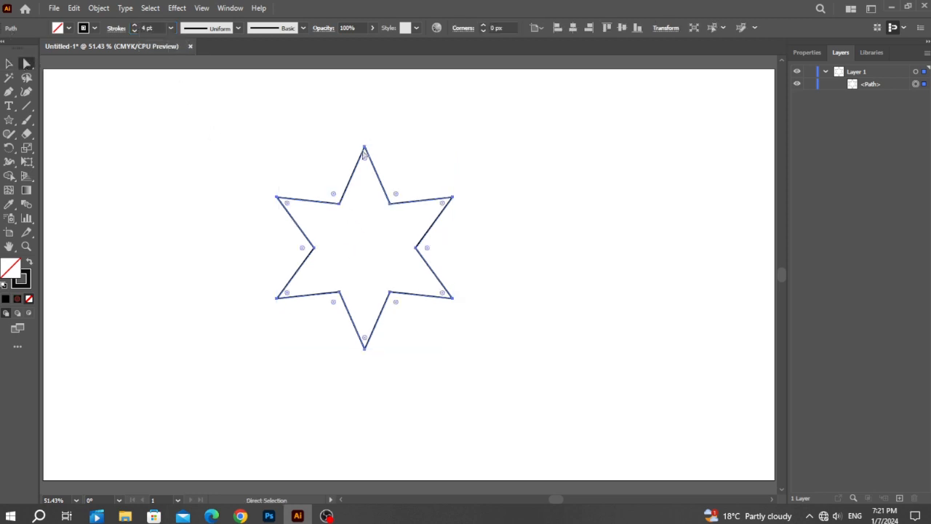
drag(363, 162, 362, 173)
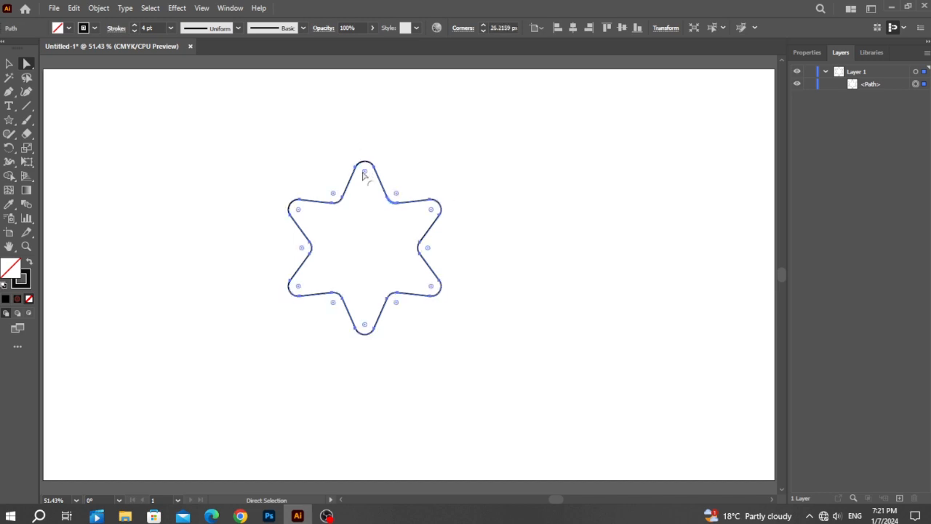
click(8, 64)
Step: Apply a Distort & Transform Transform effect to the star with 5 copies and a 5° rotation angle
click(177, 8)
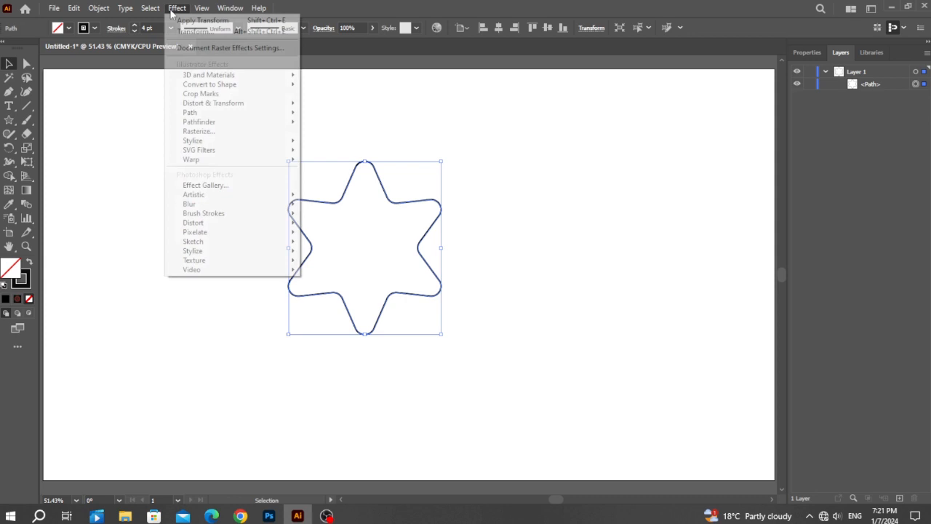
mouse_move(207, 108)
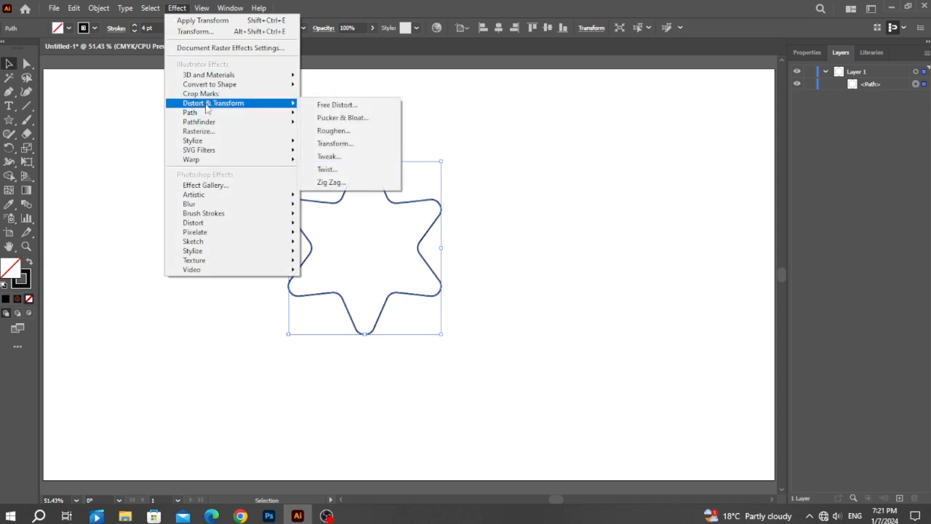
click(325, 146)
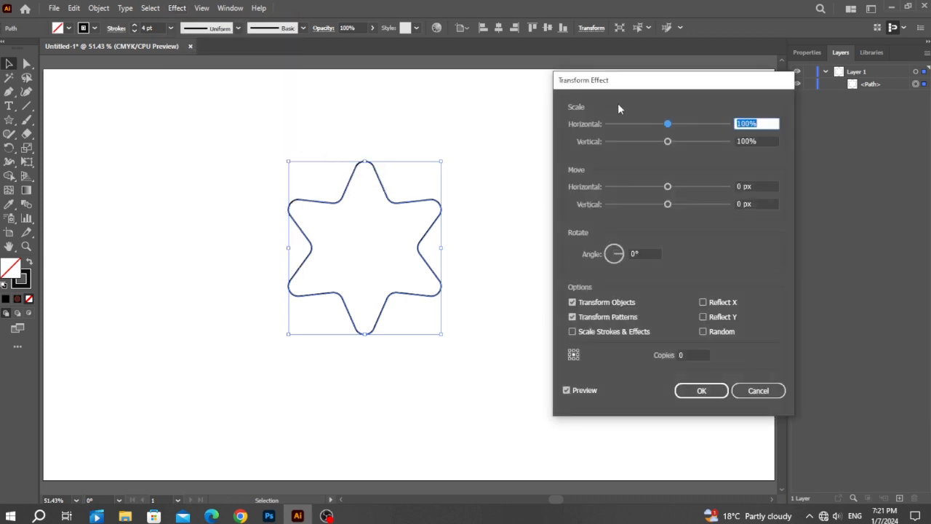
click(681, 354)
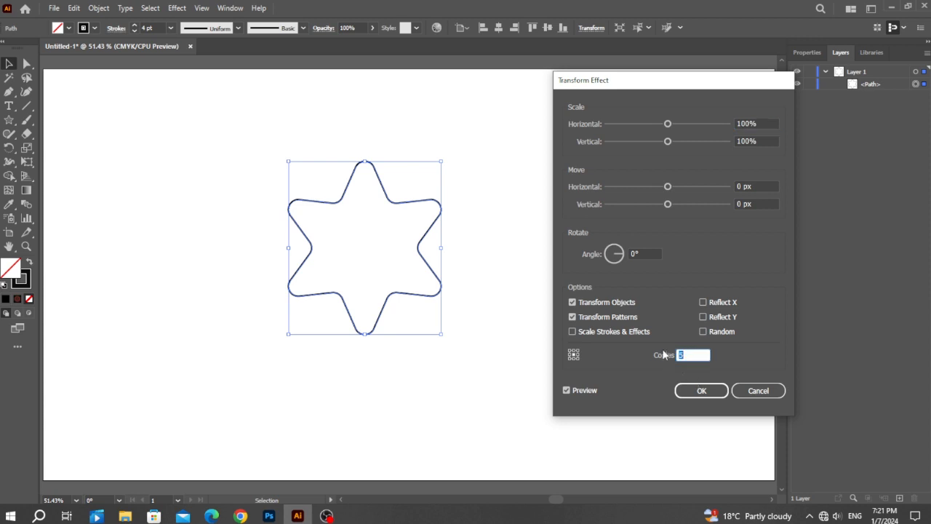
click(640, 255)
text(2)
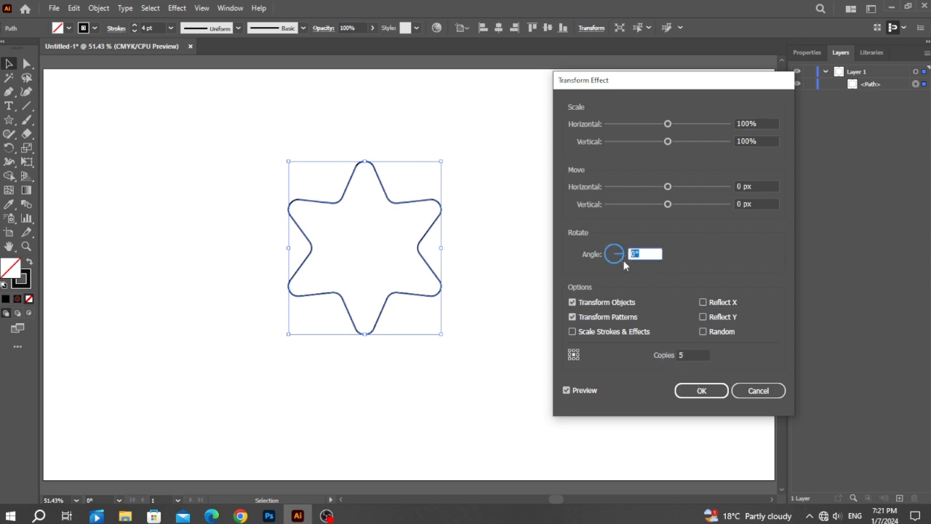
key(Up)
key(Up)
key(Up)
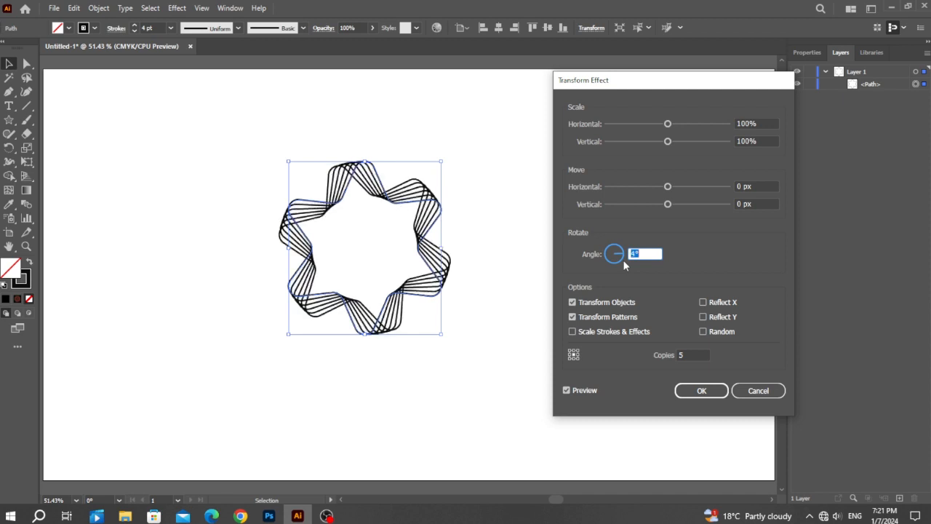
click(700, 392)
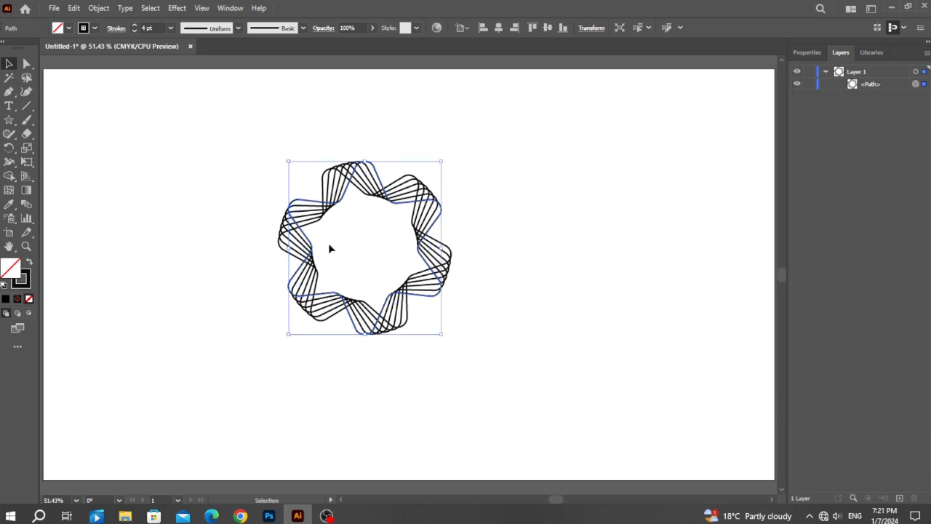
Step: Apply the white-to-black gradient preset to the ornament's stroke as a radial gradient
click(29, 286)
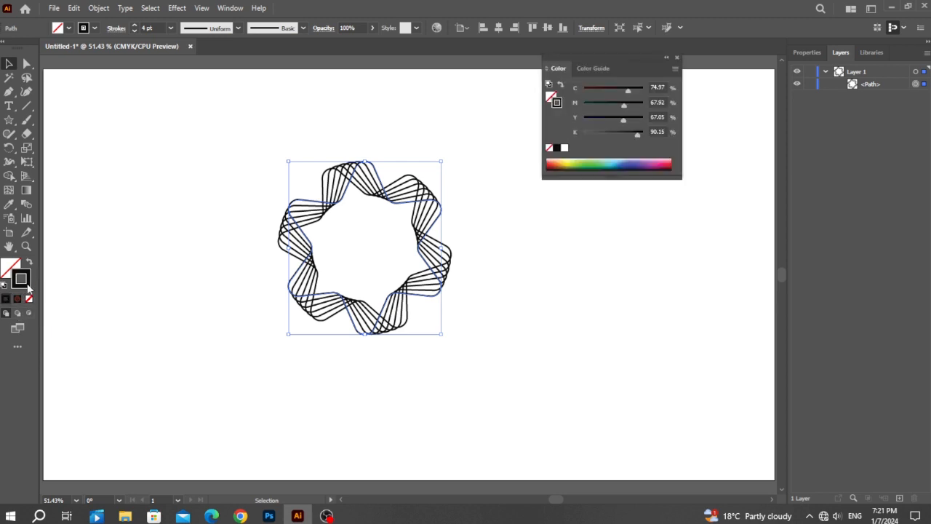
click(18, 298)
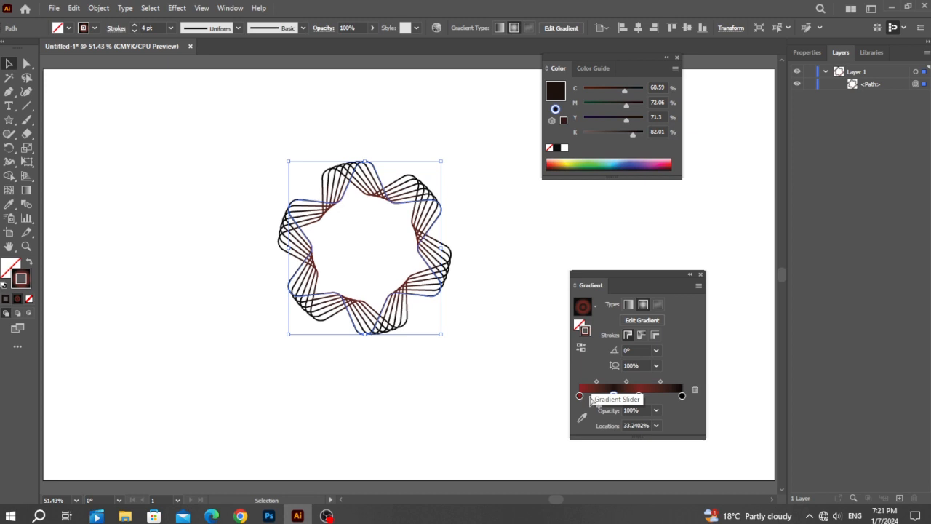
click(591, 309)
scroll(545, 342, up, 2)
click(545, 329)
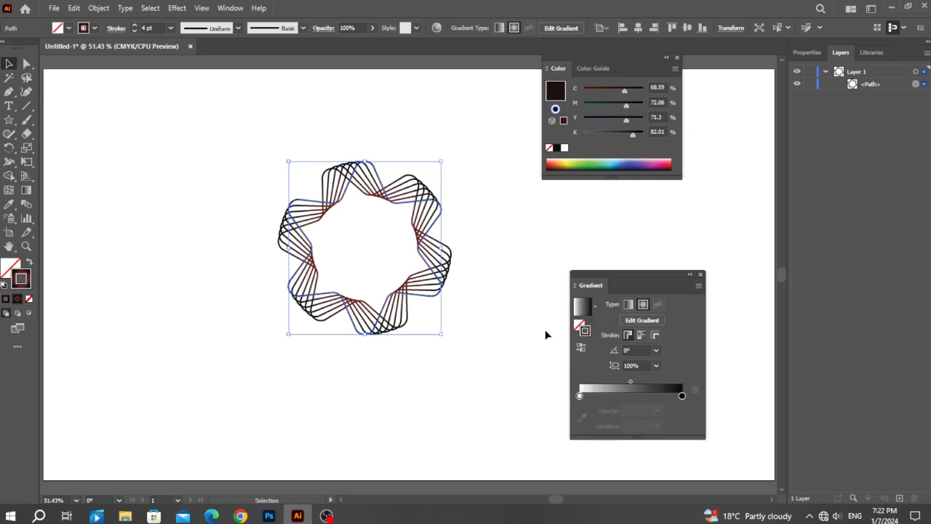
click(643, 304)
click(630, 305)
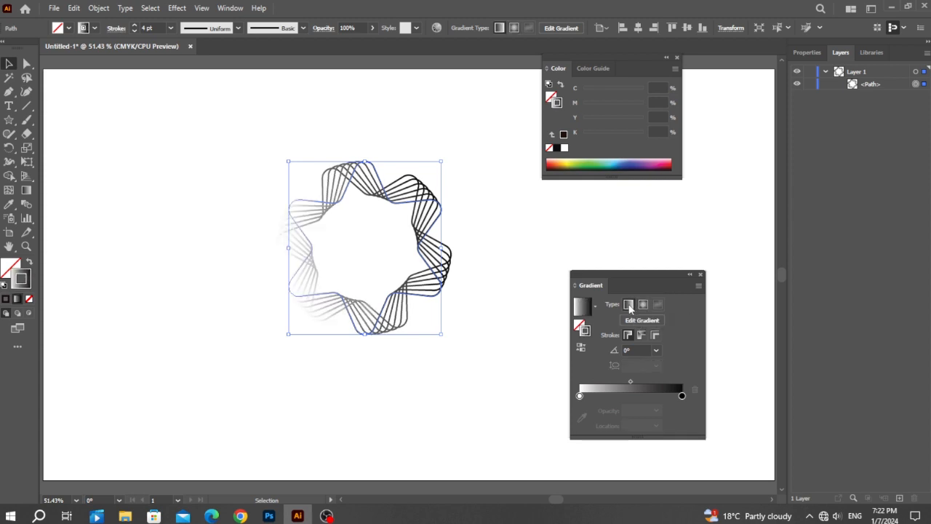
click(643, 304)
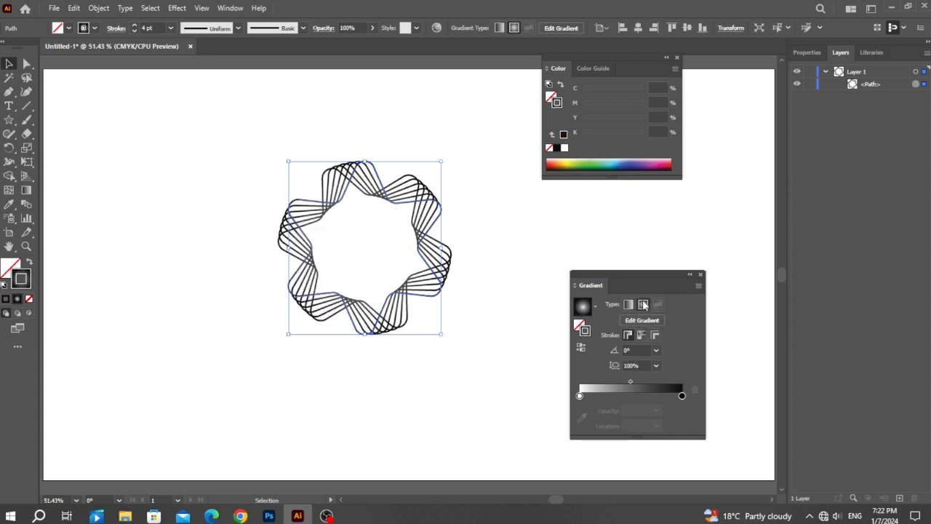
Step: Change the stroke gradient's white starting stop to the bright red swatch
double_click(580, 396)
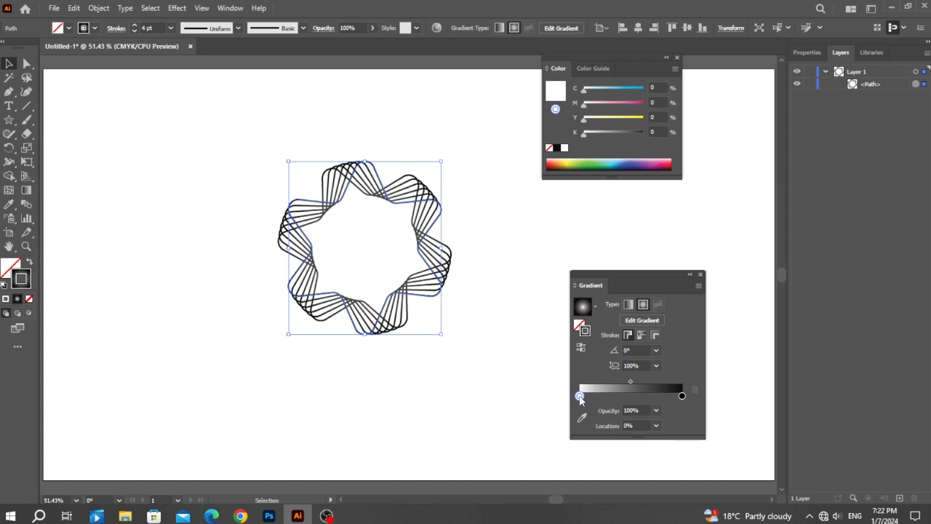
drag(567, 345, 673, 346)
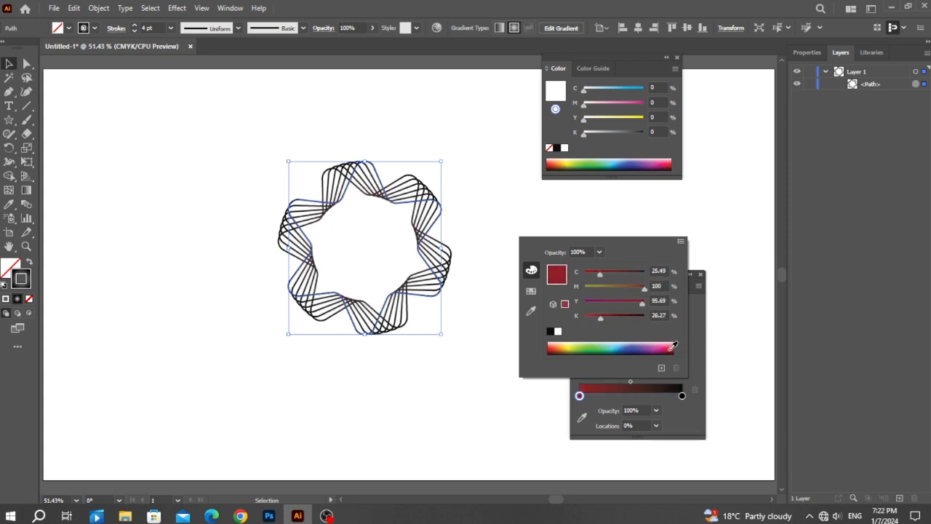
click(531, 291)
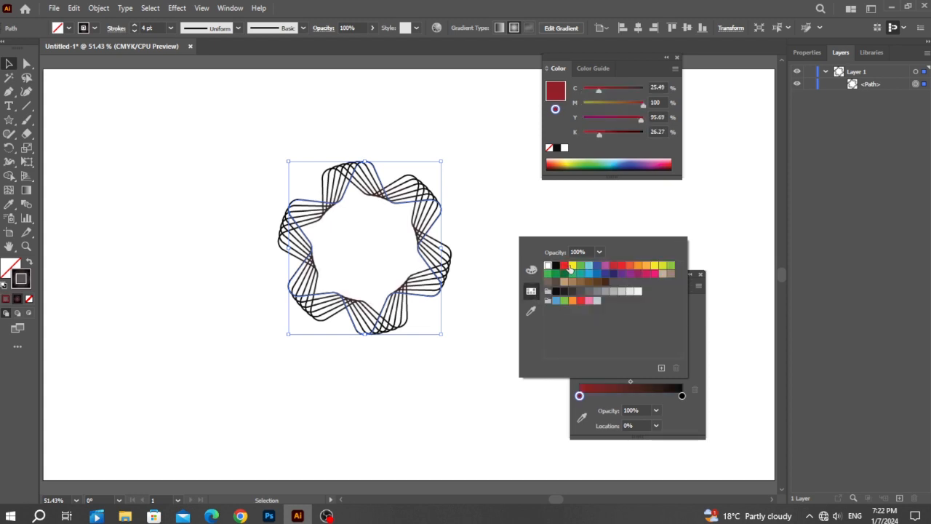
click(565, 266)
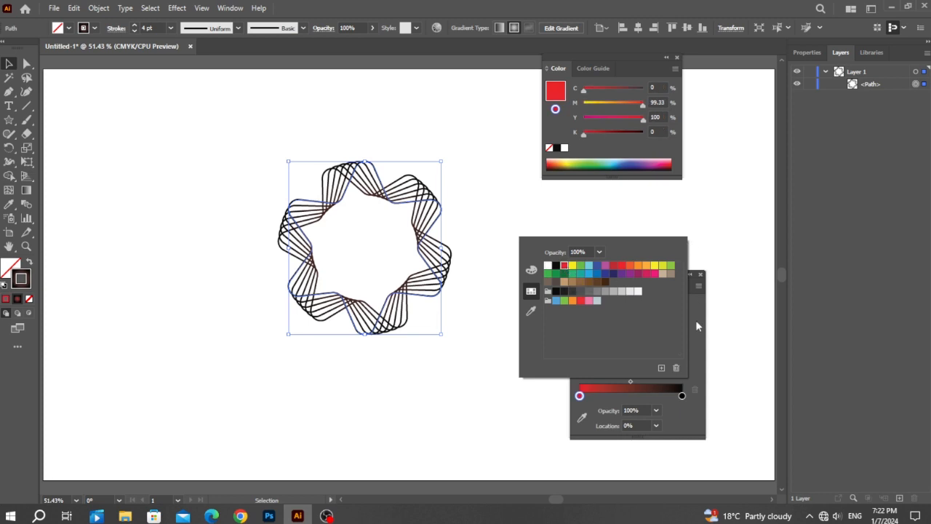
click(633, 396)
drag(633, 396, 636, 395)
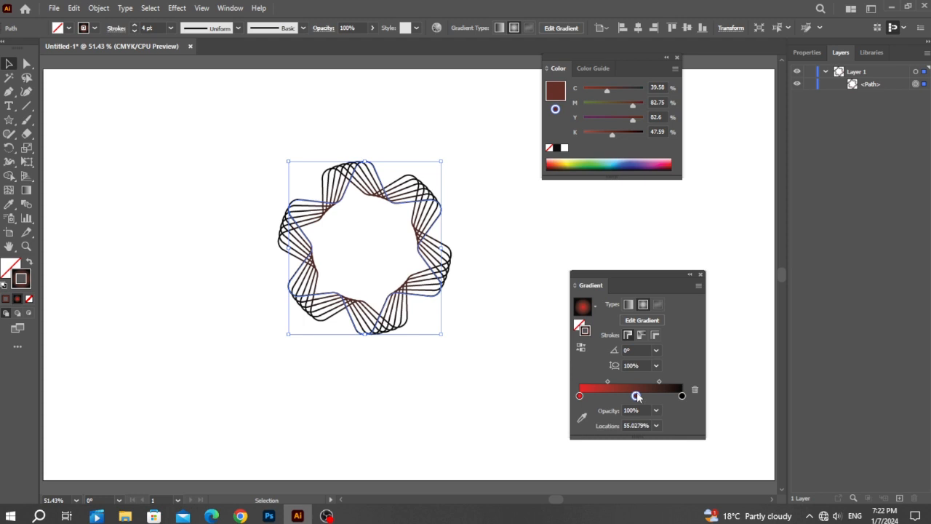
key(Delete)
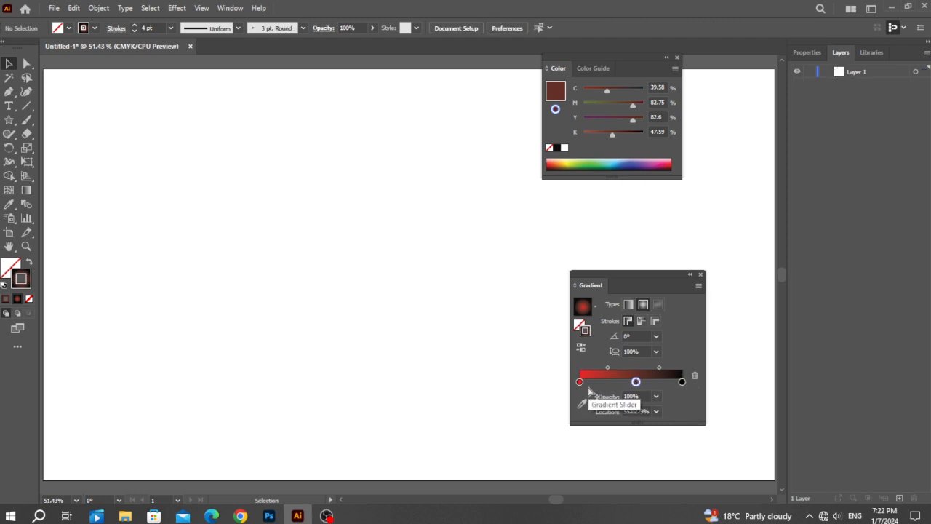
key(ctrl+z)
key(ctrl+z)
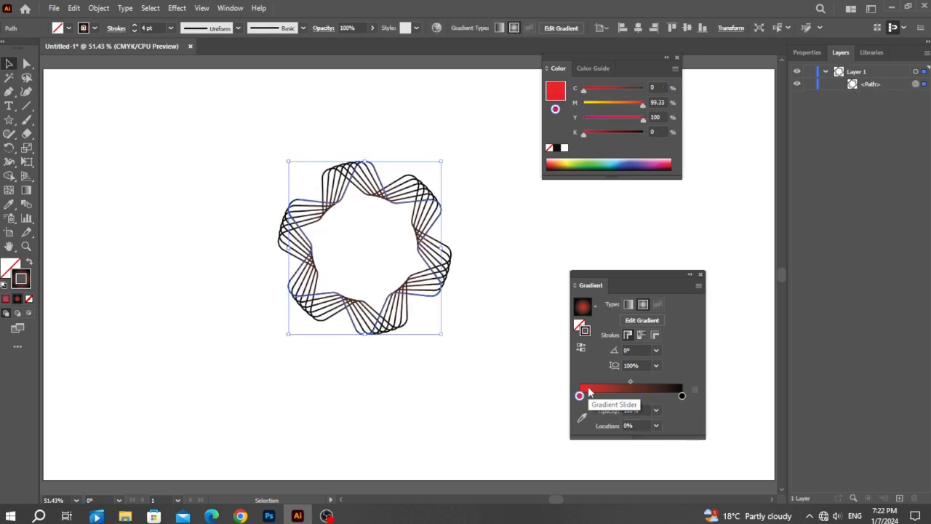
Step: Make the stroke gradient linear, with an added dark stop at about 26% and a red stop at about 71%
drag(587, 397, 606, 400)
click(680, 397)
click(629, 304)
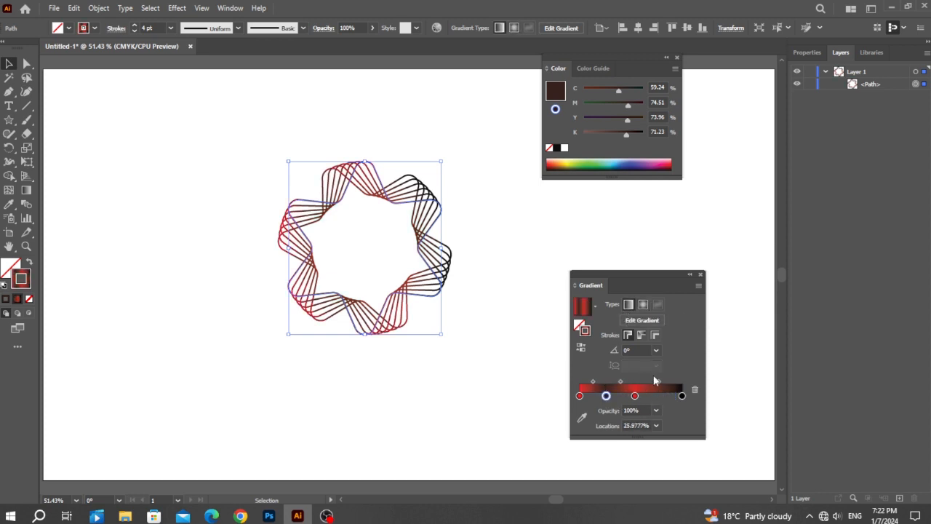
click(635, 395)
drag(635, 397, 653, 388)
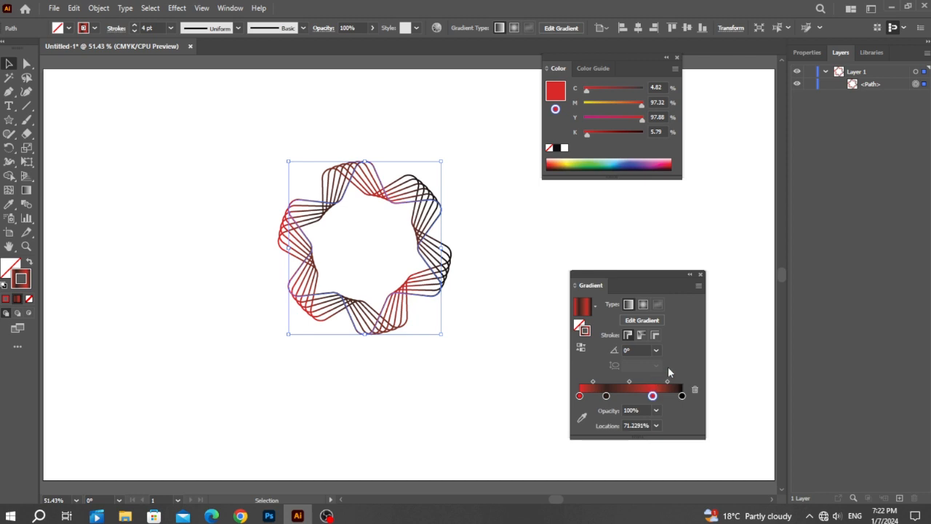
click(701, 275)
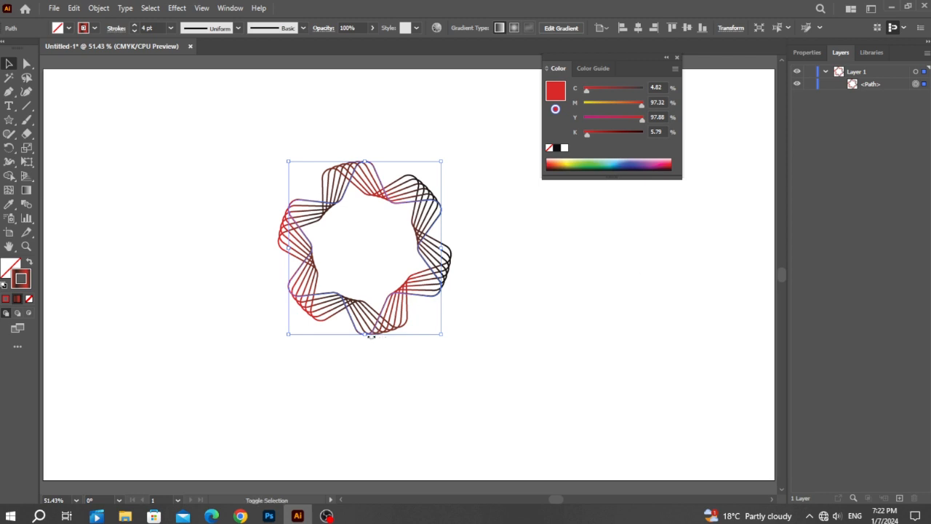
Step: Scale the ornament up proportionally to about one and a half times its size and center it on the artboard
drag(366, 336, 357, 432)
drag(362, 194, 403, 164)
key(a)
key(v)
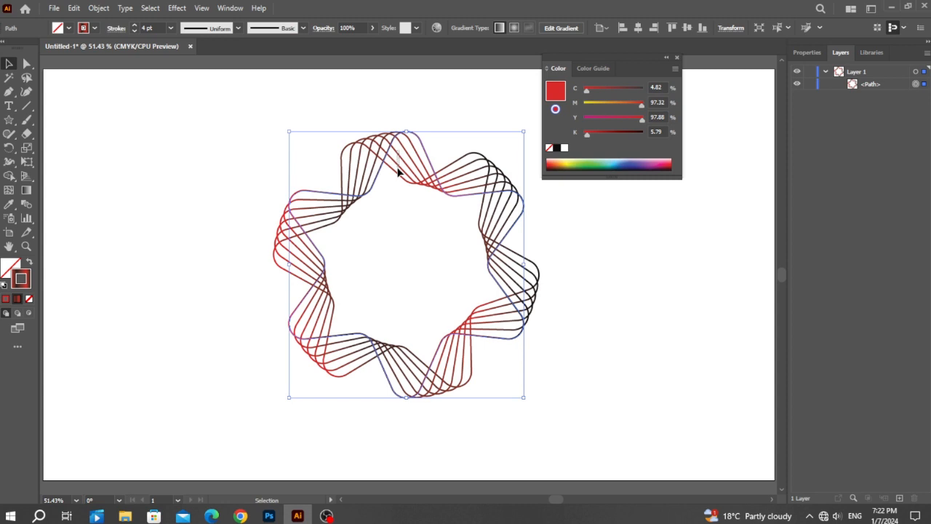
Step: Create a smaller, slightly rotated copy of the ornament and shrink it to fit inside the original's central opening
click(395, 146)
drag(394, 143, 383, 190)
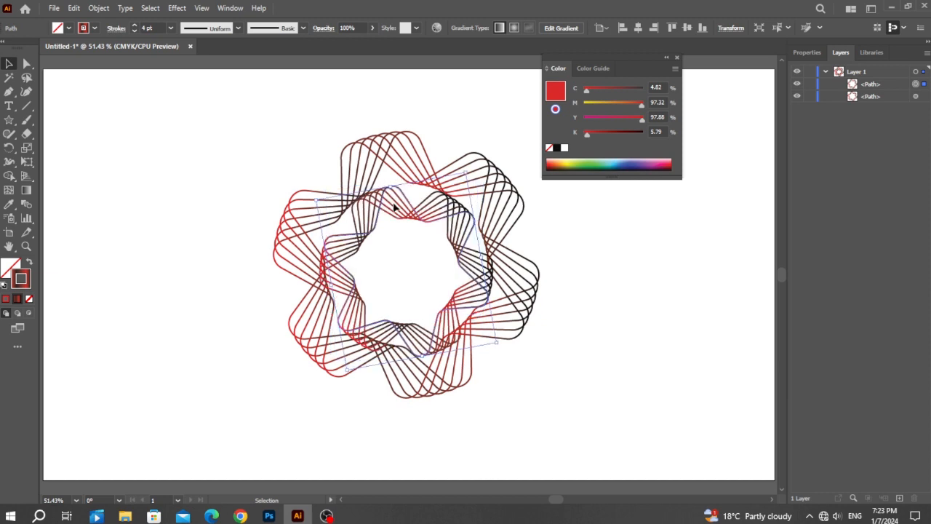
mouse_move(391, 187)
mouse_down()
mouse_move(395, 213)
mouse_move(390, 203)
mouse_up()
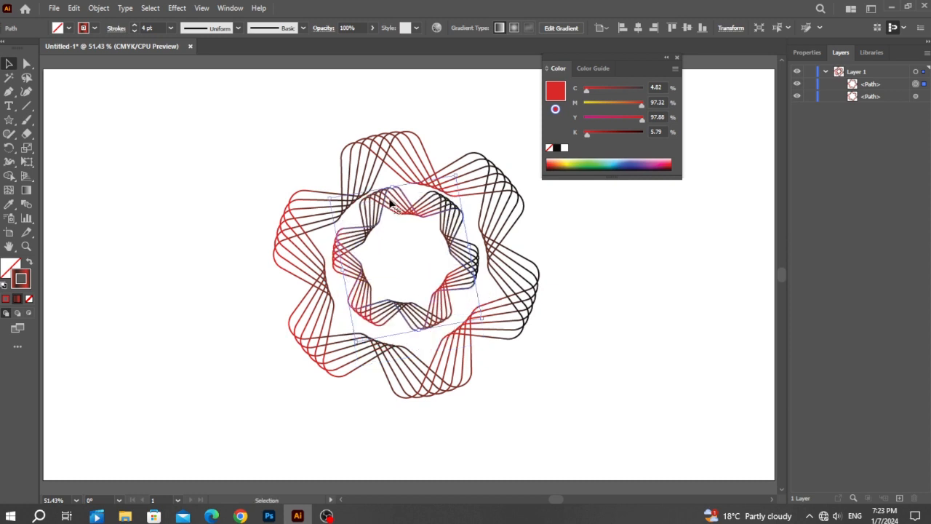
Step: Nudge the inner ornament downward and enlarge it slightly so it sits centered within the outer one
key(Down)
key(Down)
key(Down)
key(Down)
key(Down)
key(Down)
key(Down)
key(Down)
drag(417, 334, 417, 339)
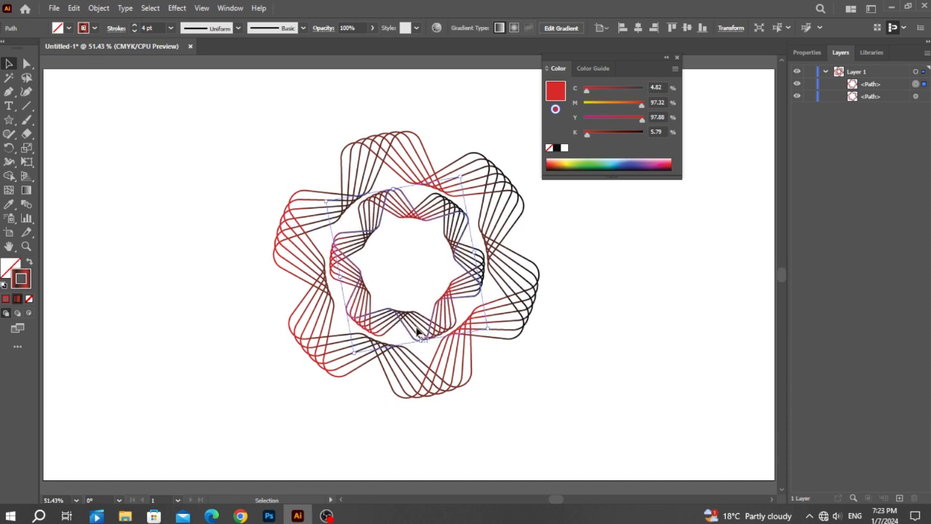
Step: Close the floating Color settings and select the inner ornament
click(566, 269)
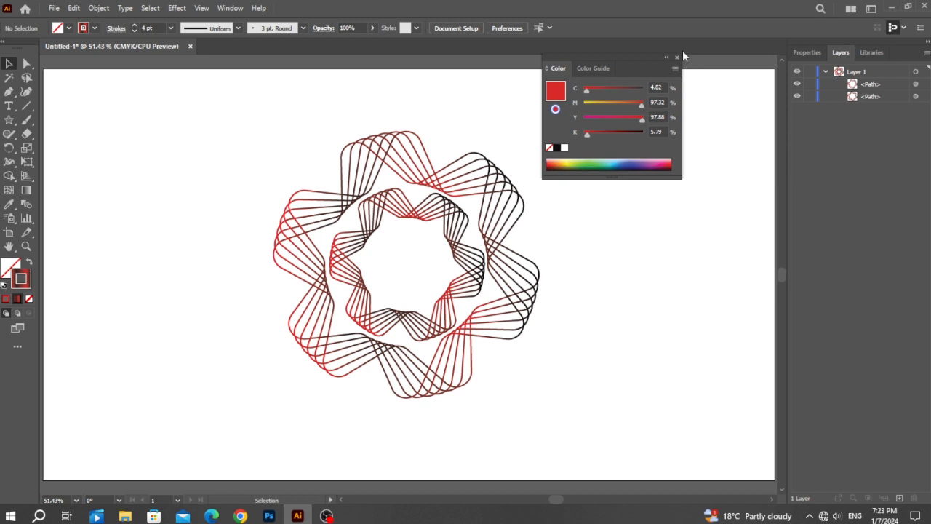
click(675, 57)
click(388, 209)
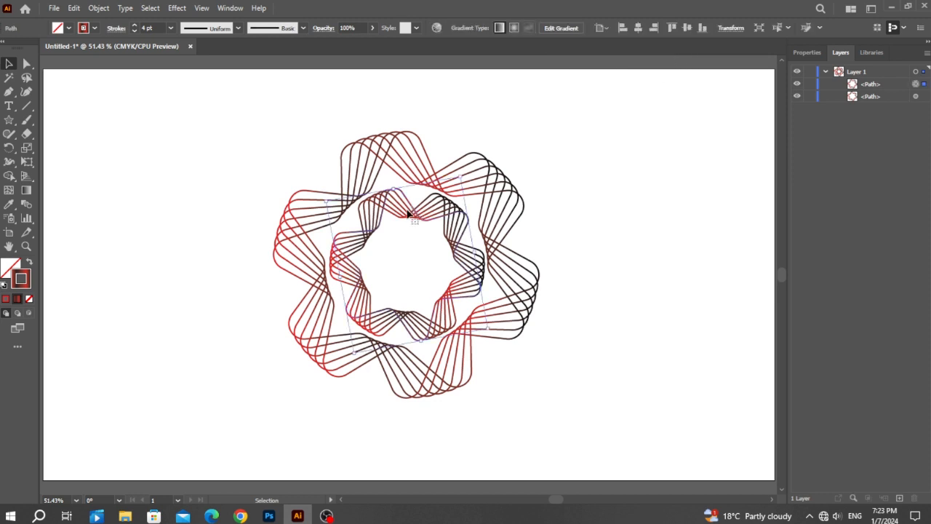
Step: Duplicate the inner ornament and shrink the copy to fit inside that ornament's central opening
drag(386, 205, 399, 218)
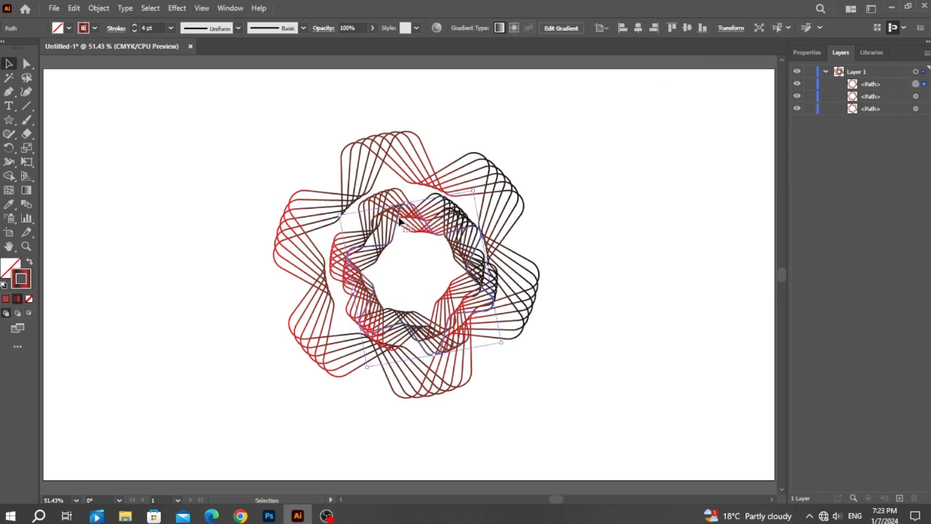
click(407, 206)
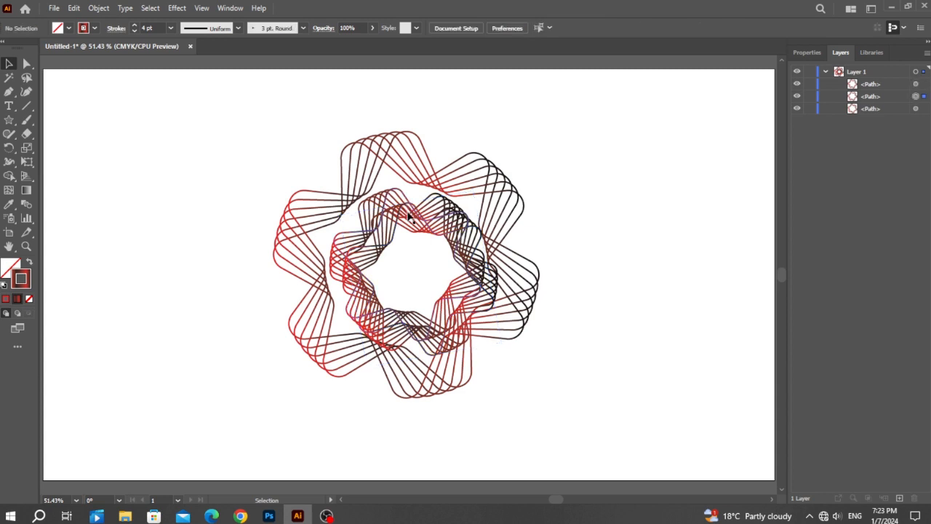
click(403, 210)
click(385, 238)
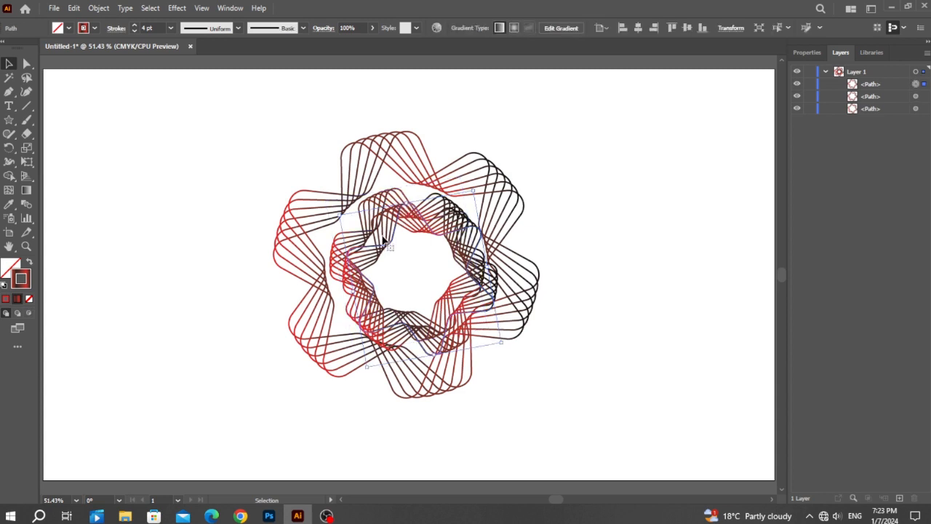
drag(407, 204, 392, 227)
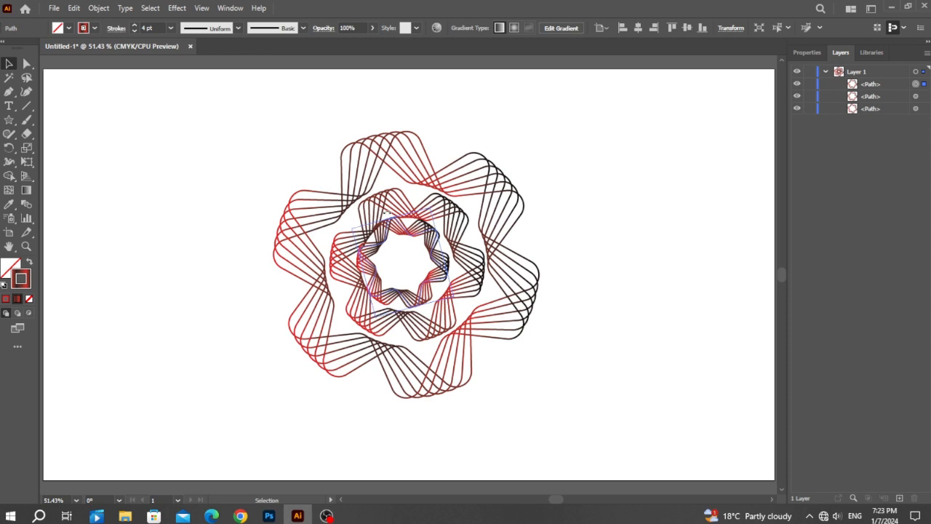
Step: Nudge the innermost ornament to the right and slightly upward so it sits centered in the opening
key(Right)
key(Right)
key(Right)
key(Right)
key(Right)
key(Right)
key(Right)
key(Right)
key(Right)
key(Right)
key(Right)
key(Right)
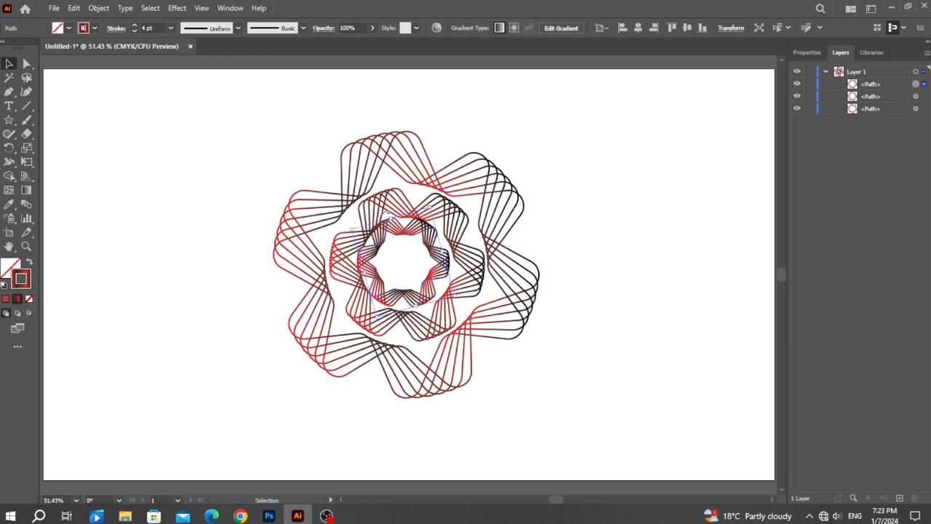
key(Up)
key(Up)
key(Up)
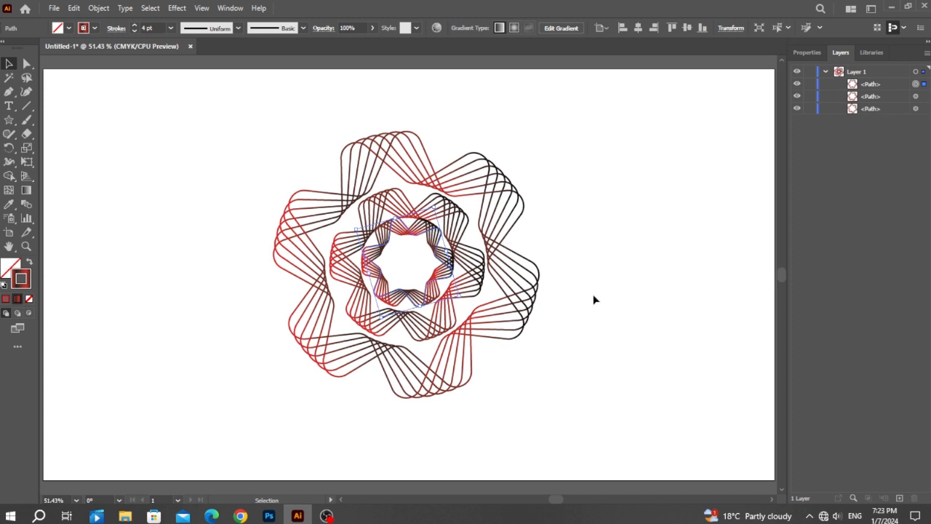
Step: Select the middle ornament and enlarge it slightly so its tips reach the outer ornament's inner edge
key(a)
key(v)
click(349, 261)
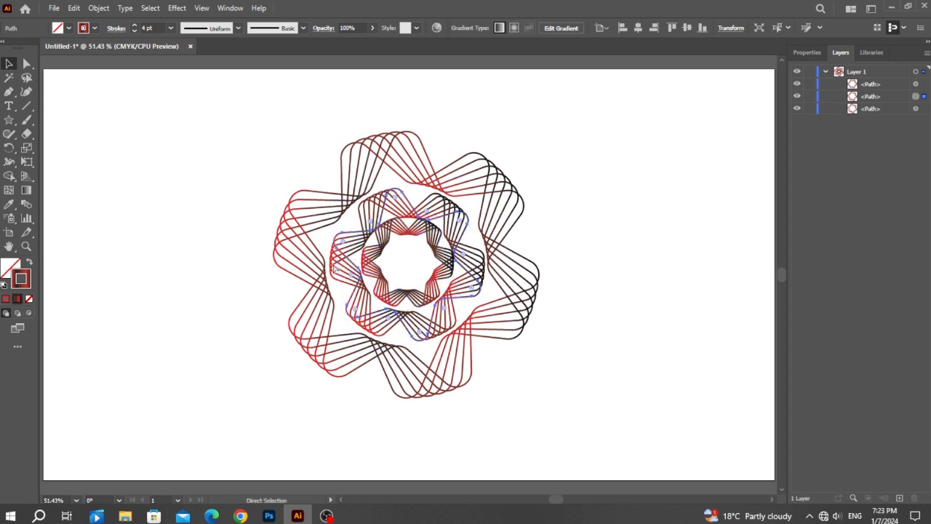
drag(393, 189, 392, 176)
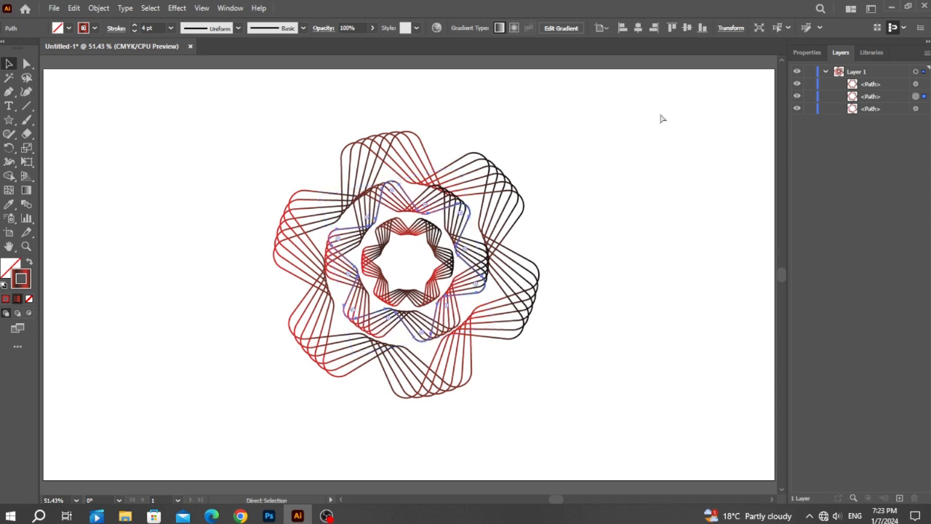
Step: Draw a circle about 157 px in diameter on the empty area to the left of the ornament
right_click(9, 120)
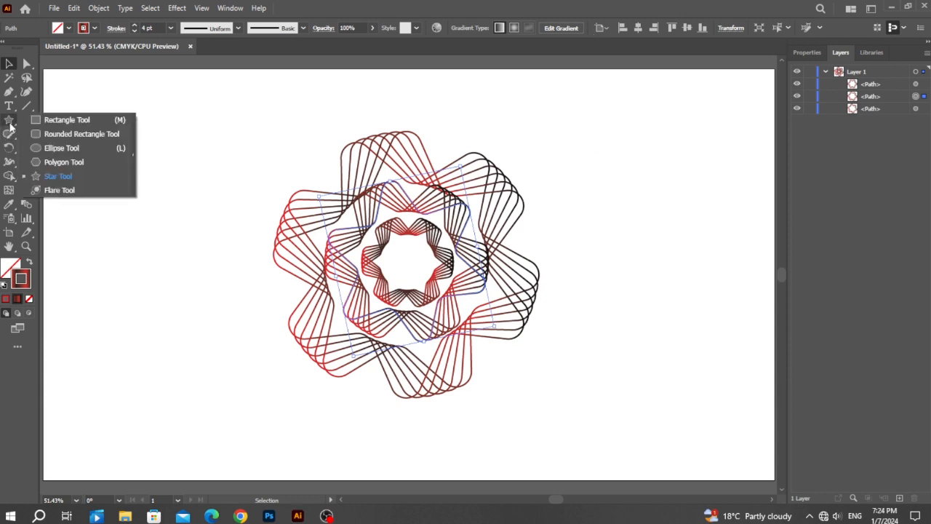
click(54, 148)
mouse_move(149, 229)
mouse_down()
mouse_move(191, 284)
mouse_move(211, 288)
mouse_up()
key(v)
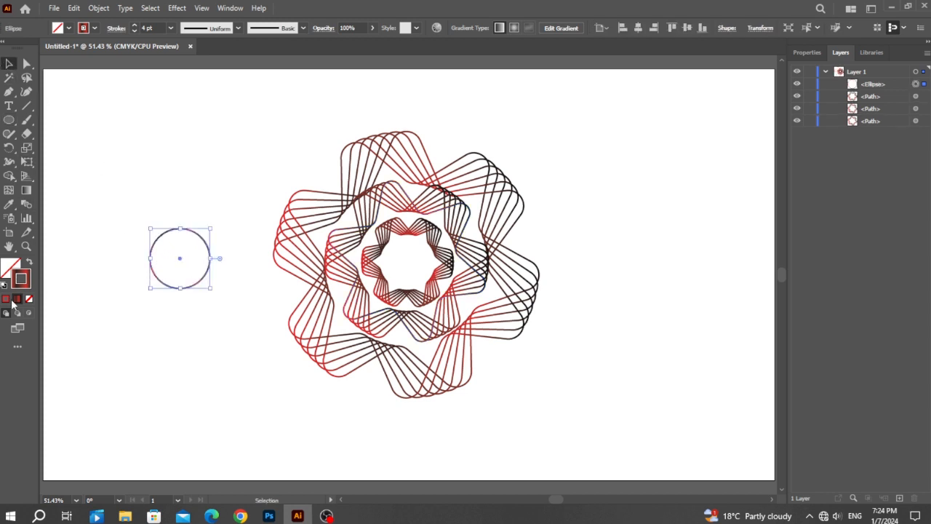
Step: Fill the circle with the red and black gradient, set its type to radial, and close the Gradient settings
click(10, 271)
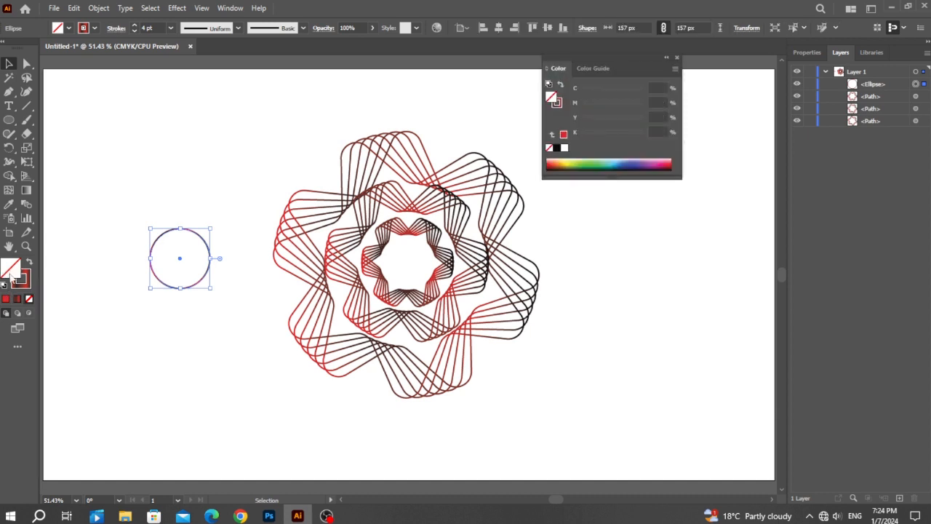
click(18, 299)
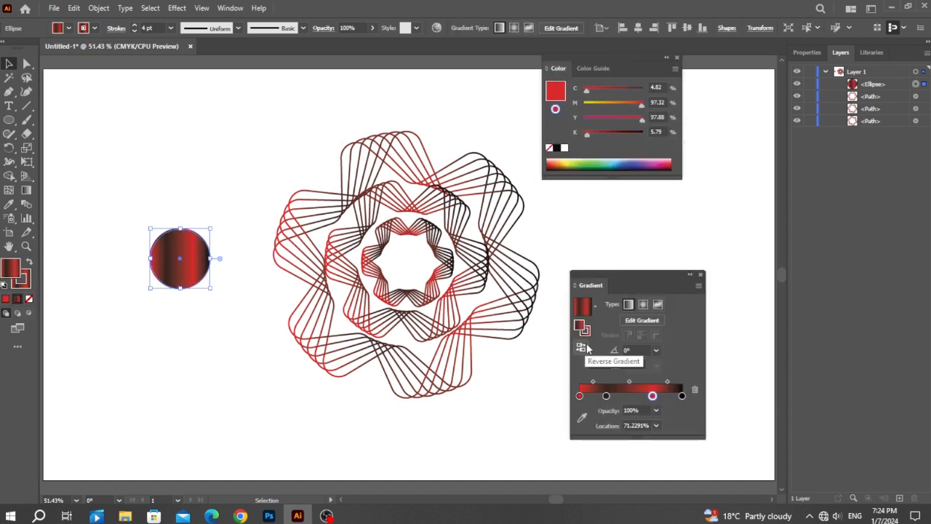
click(643, 304)
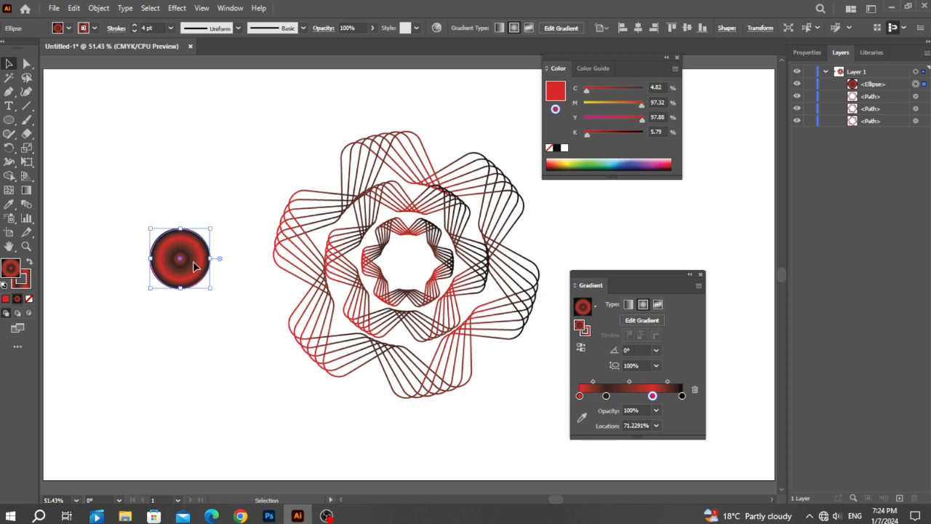
click(699, 275)
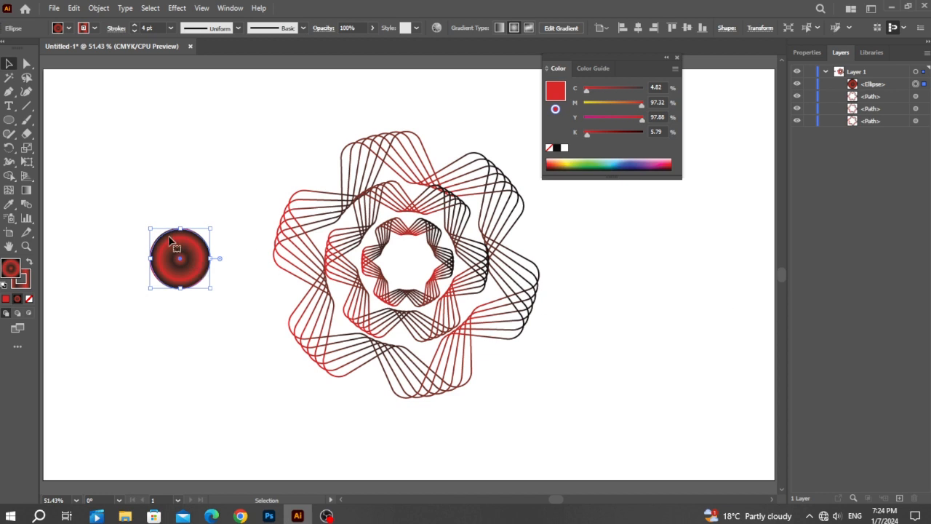
Step: Move the circle into the center of the ornament and shrink it to about 128 px in diameter
drag(176, 235, 419, 259)
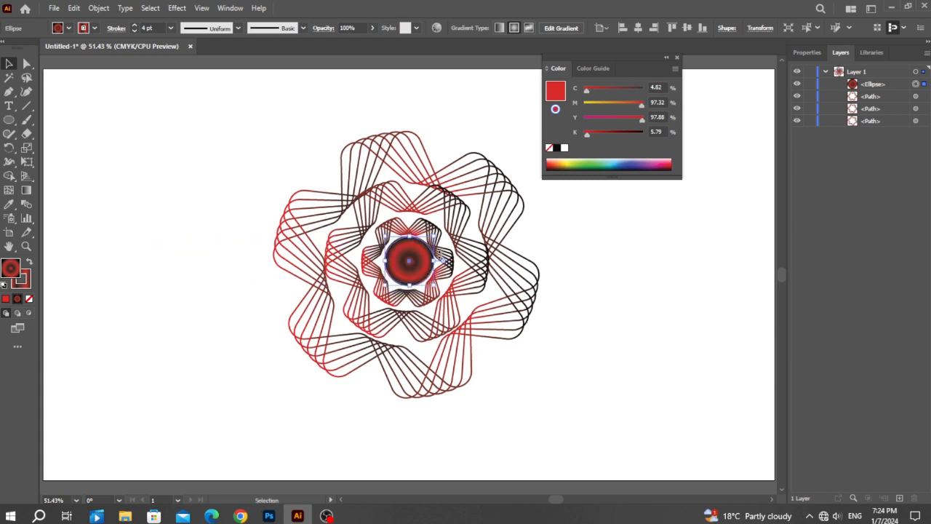
key(Return)
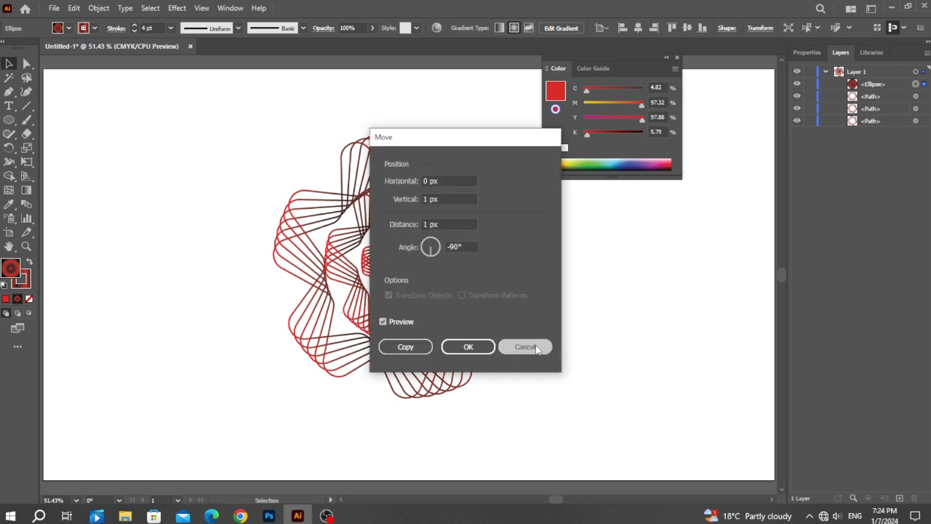
click(538, 341)
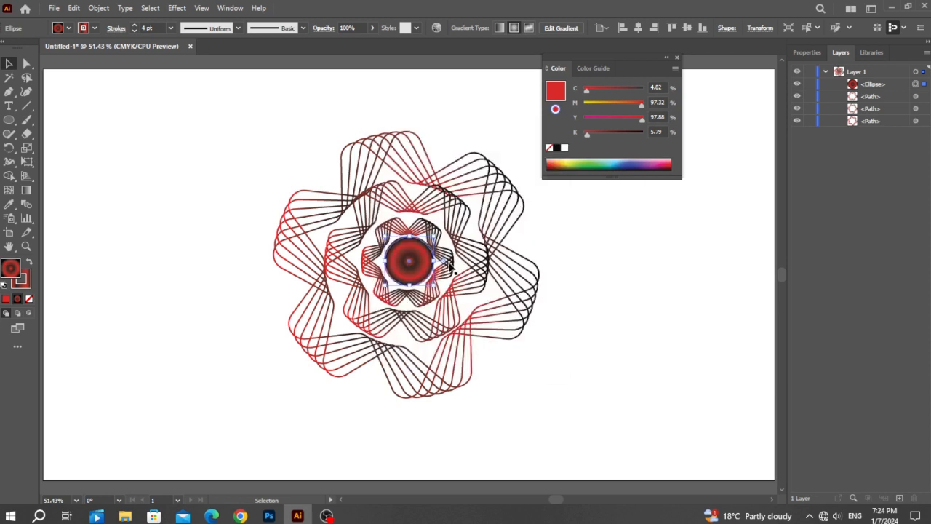
Step: Create a tiny copy of the innermost ornament and place it at the center of the gradient circle
click(446, 277)
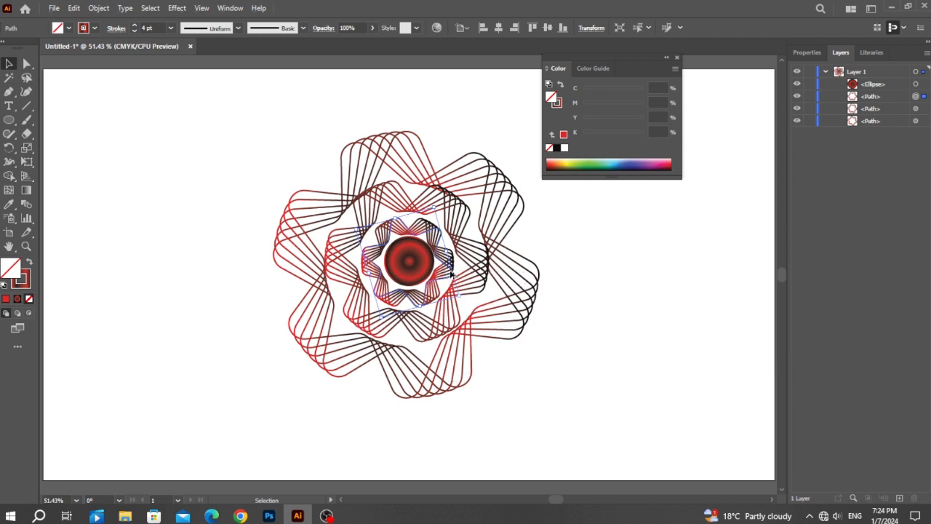
drag(451, 270, 633, 382)
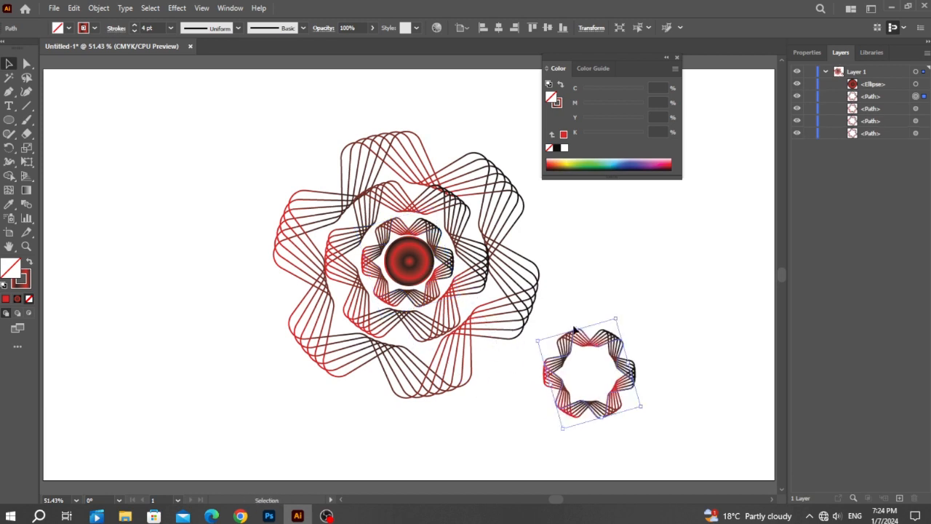
drag(577, 329, 595, 391)
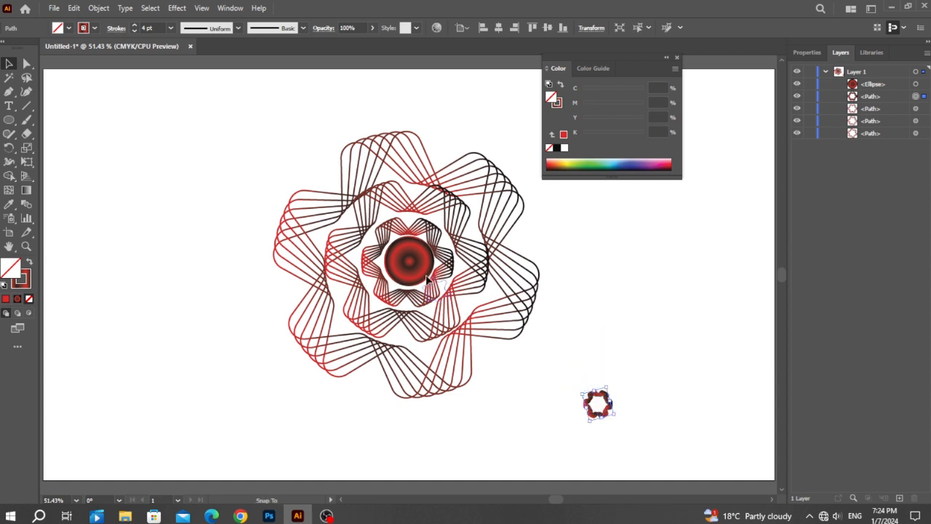
drag(408, 257, 409, 260)
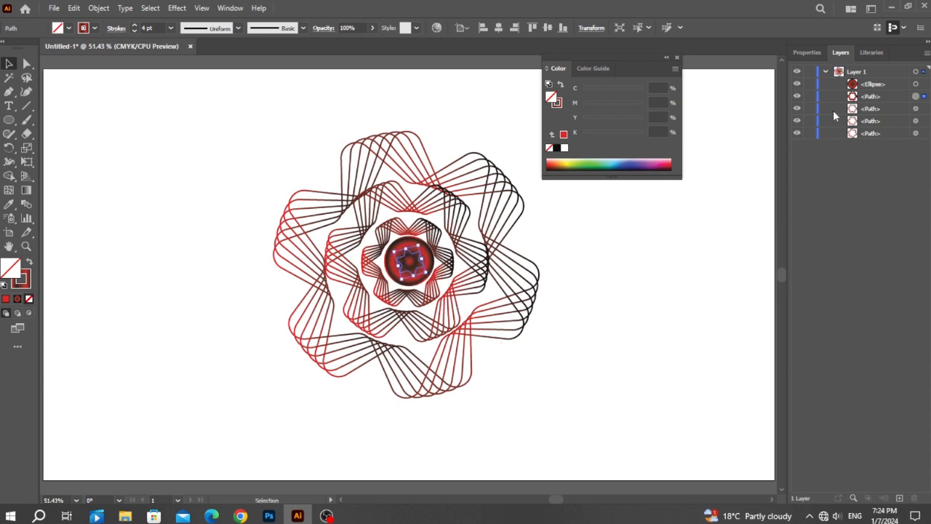
Step: Move the tiny ornament above the circle in the stacking order, deselect it and close the floating Color settings
click(869, 98)
drag(867, 75, 869, 80)
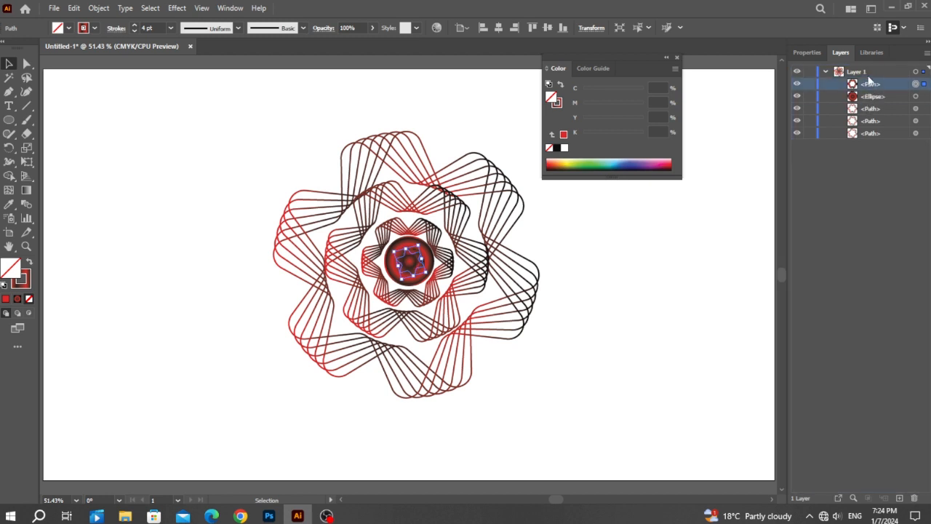
click(643, 292)
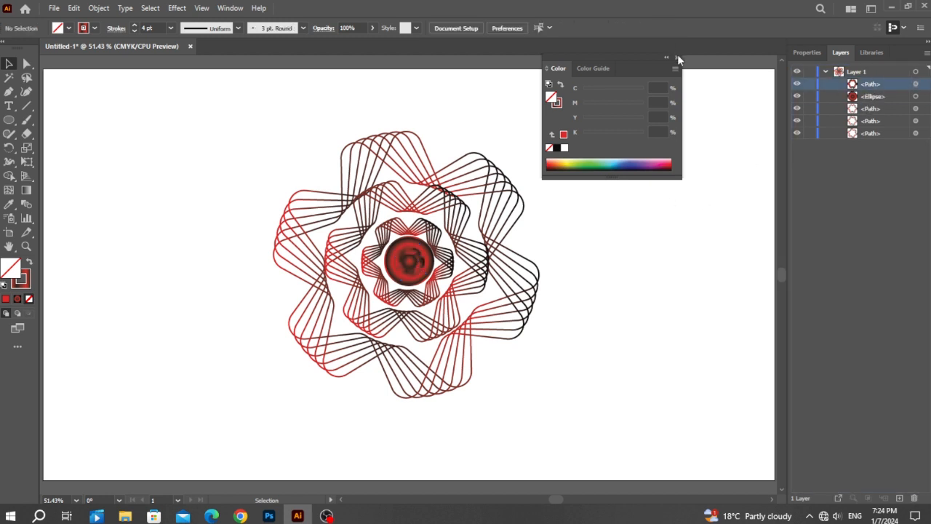
click(677, 56)
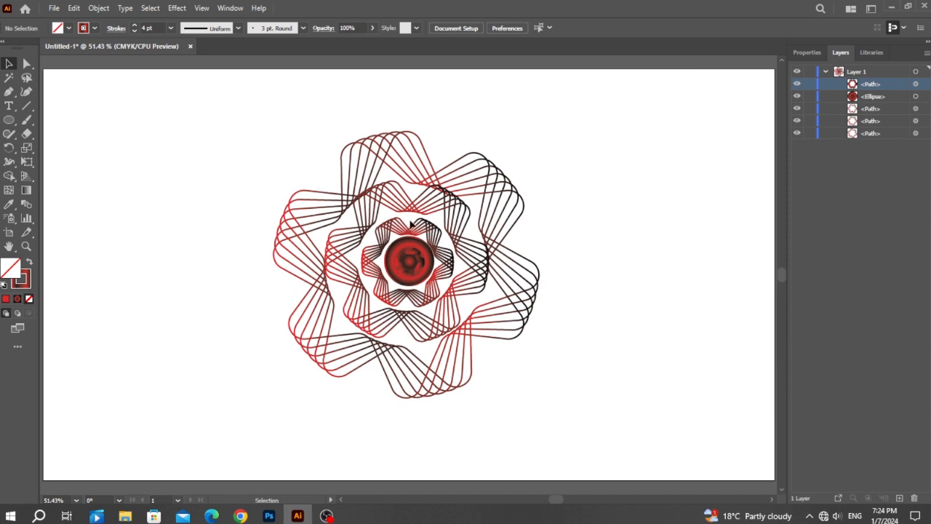
Step: Draw a rectangle covering nearly the whole artboard
right_click(8, 120)
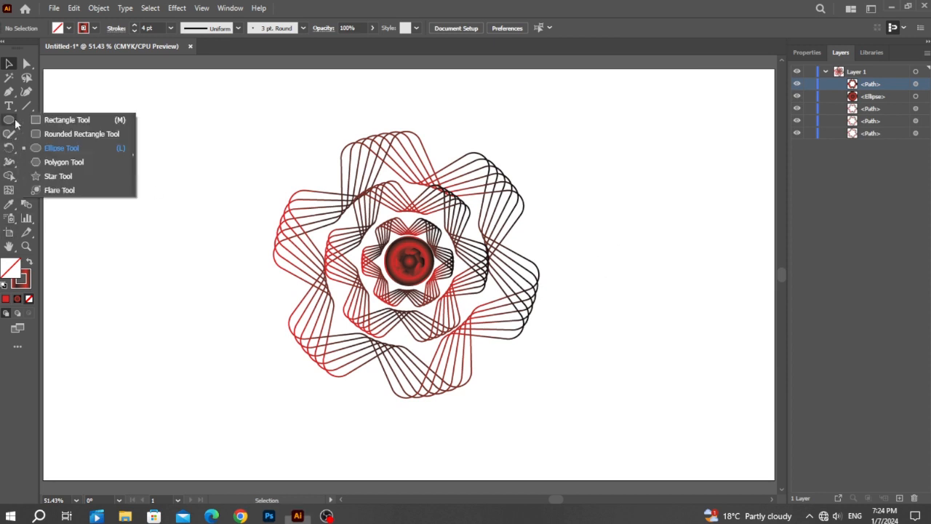
click(57, 122)
drag(46, 69, 724, 479)
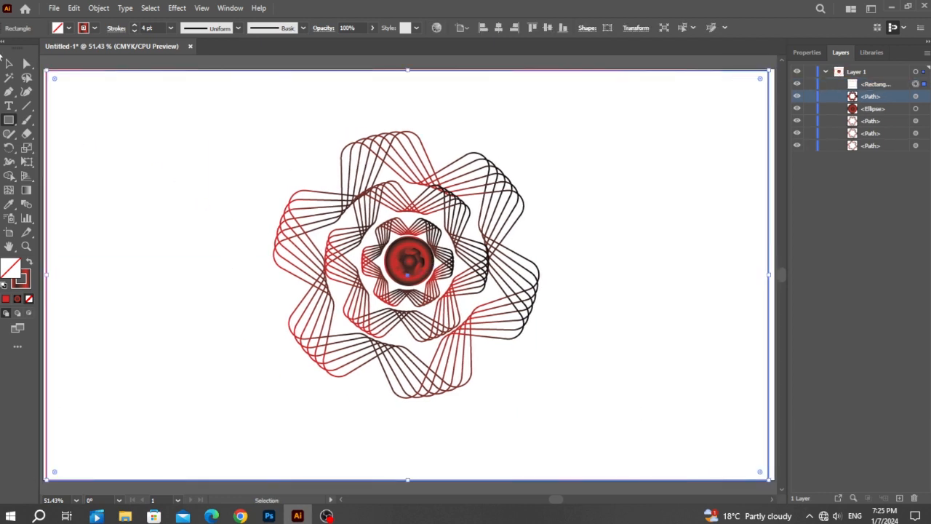
Step: Fill the rectangle with black and move it to the bottom of the stacking order behind the ornaments
click(59, 31)
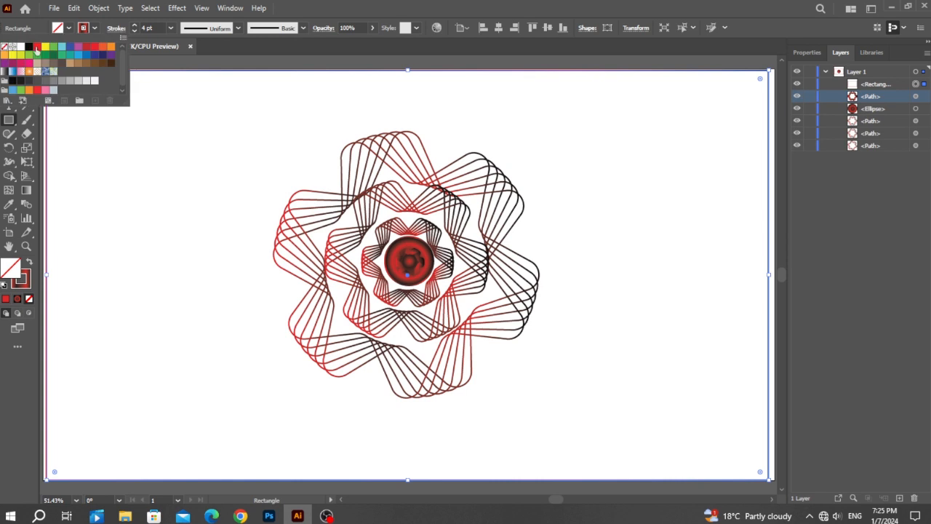
click(29, 47)
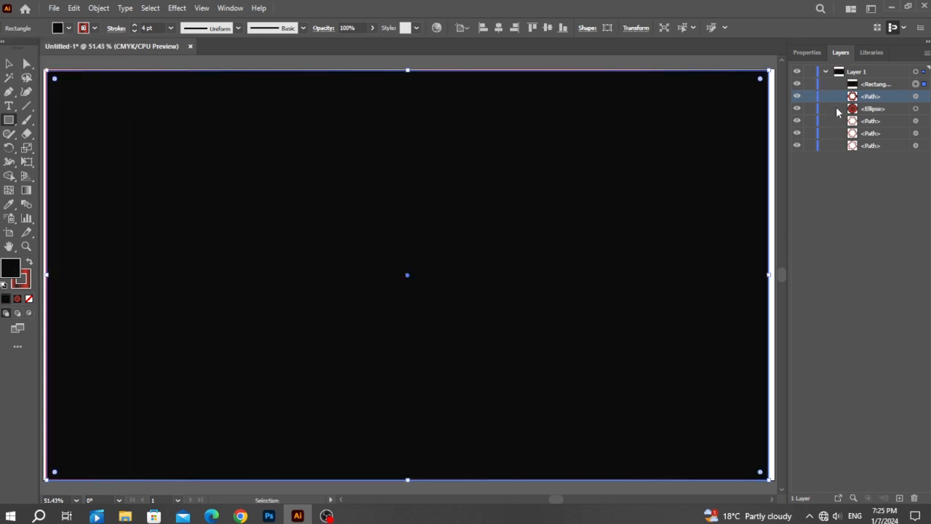
drag(873, 86, 871, 149)
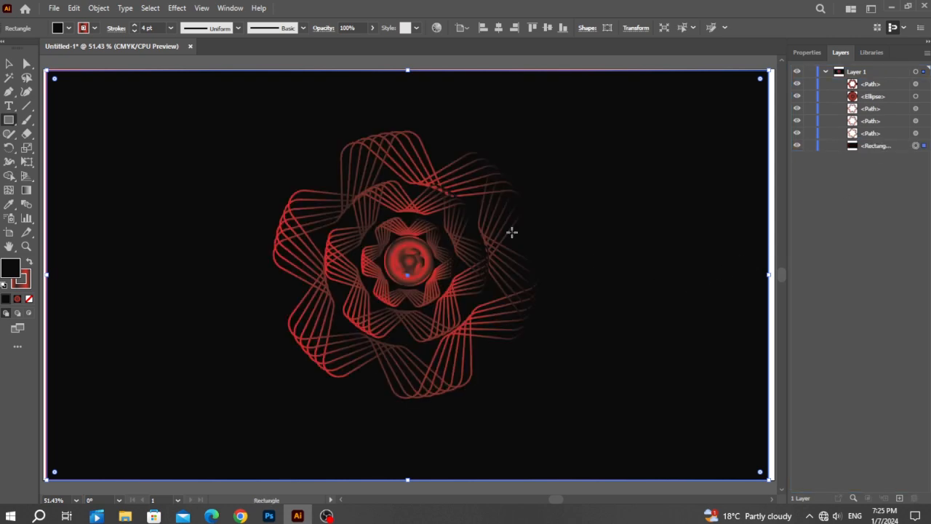
Step: Remove the stroke from the central gradient circle and close the floating Color settings
click(8, 63)
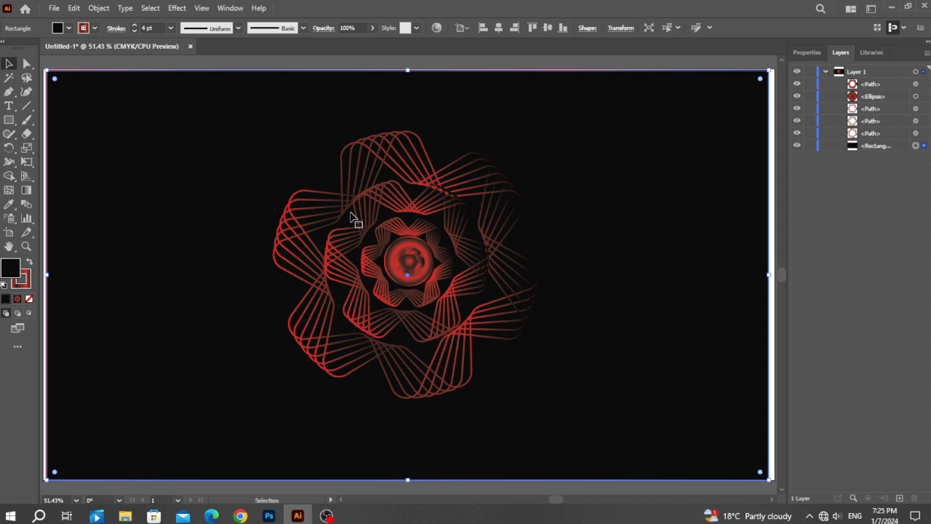
click(392, 264)
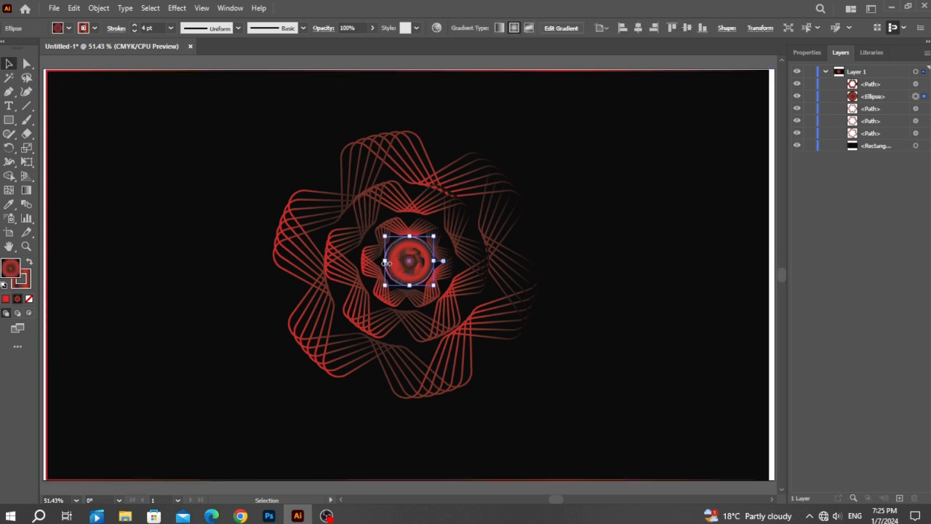
click(22, 279)
click(29, 298)
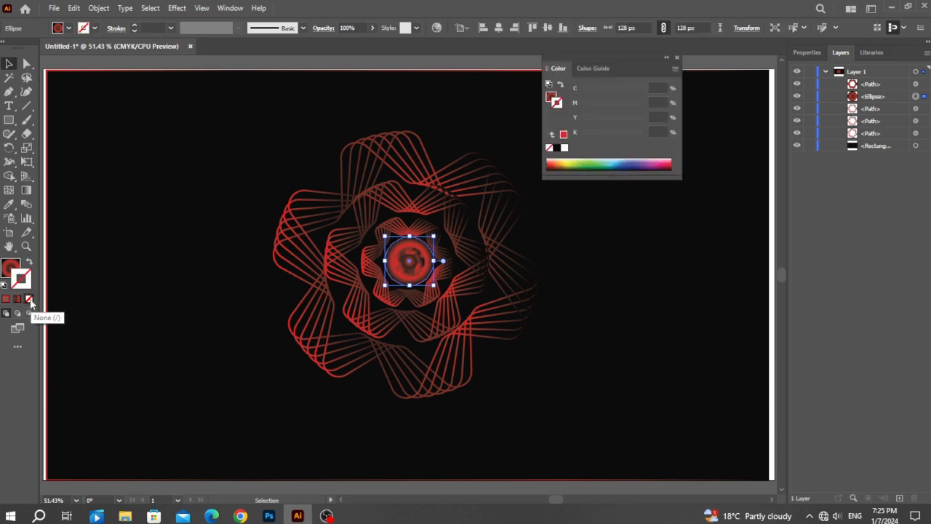
click(226, 317)
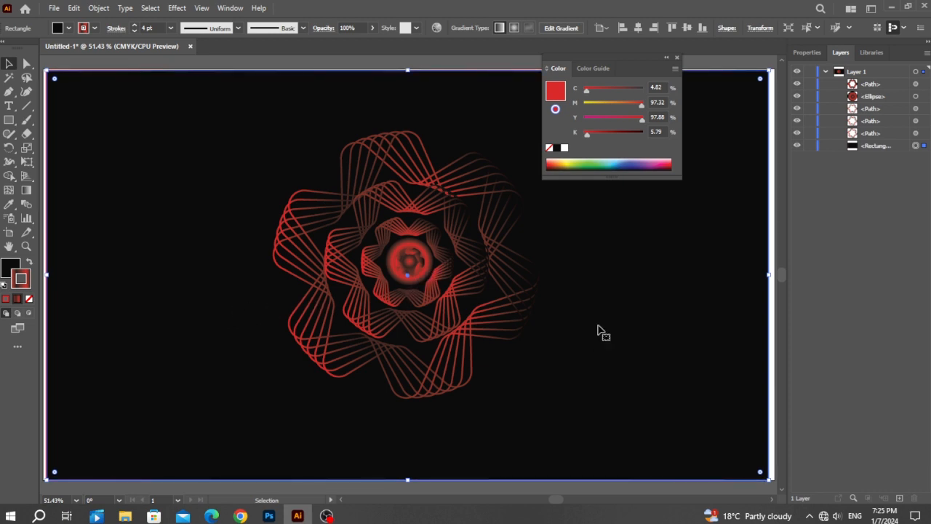
click(430, 271)
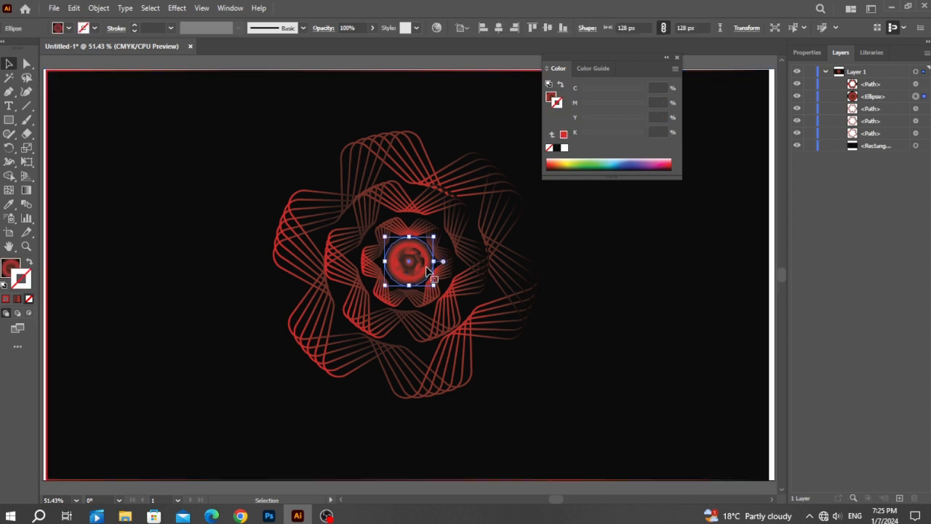
click(597, 295)
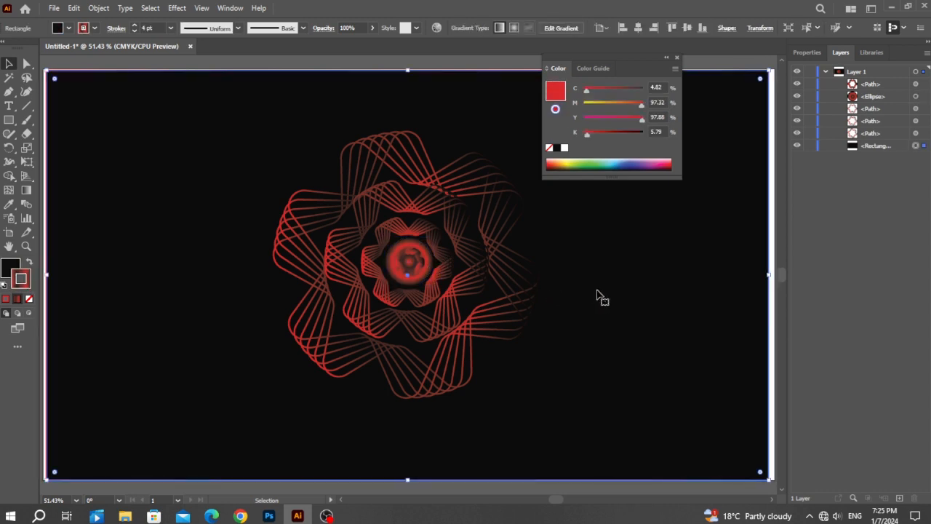
click(677, 57)
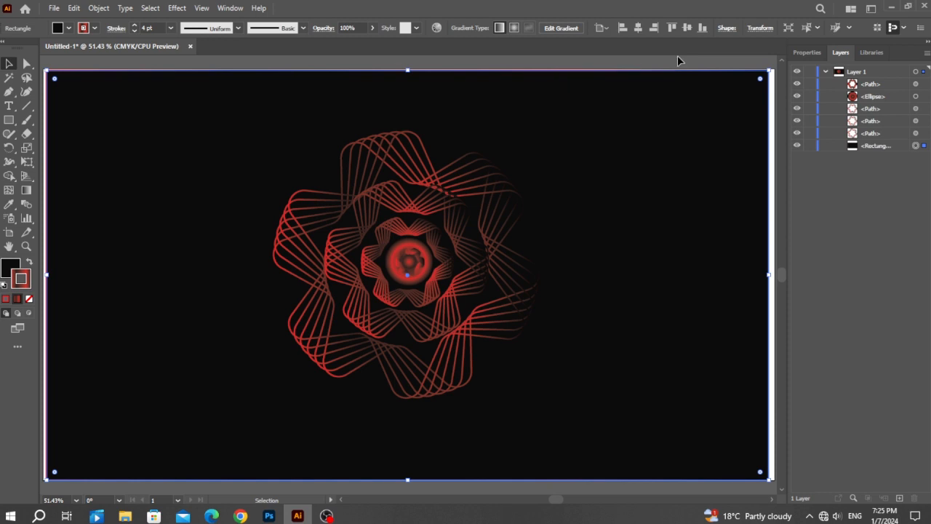